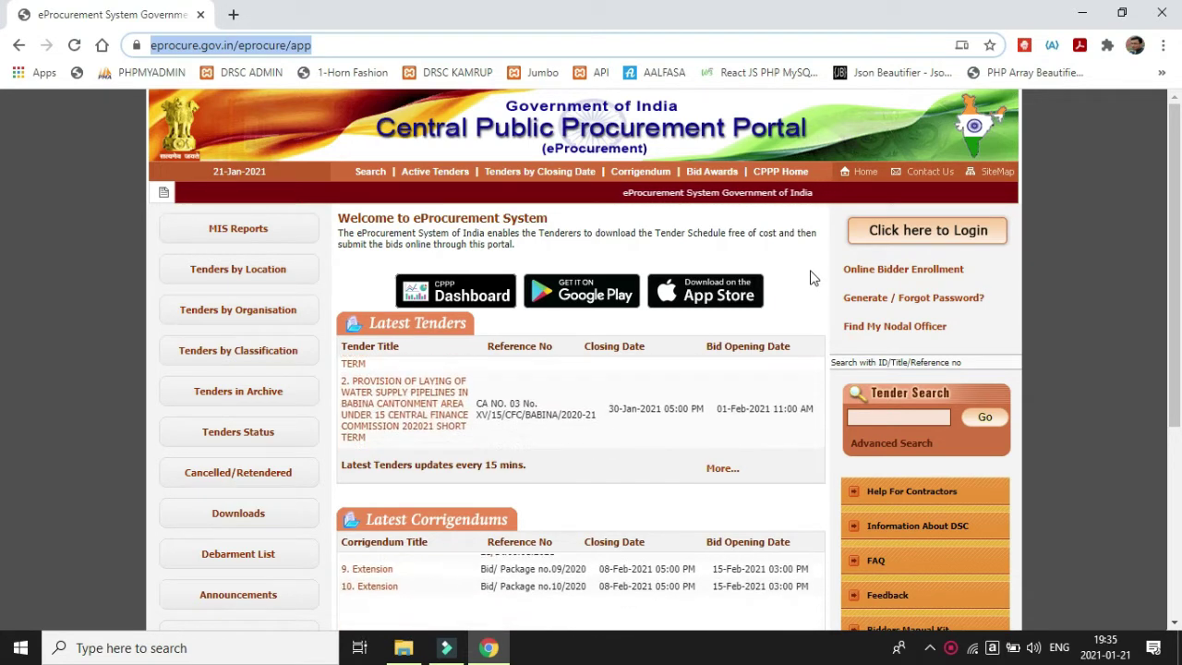
Download V3_BOQ_ItemRate_Template.xls from the portal's Downloads list.
click(238, 517)
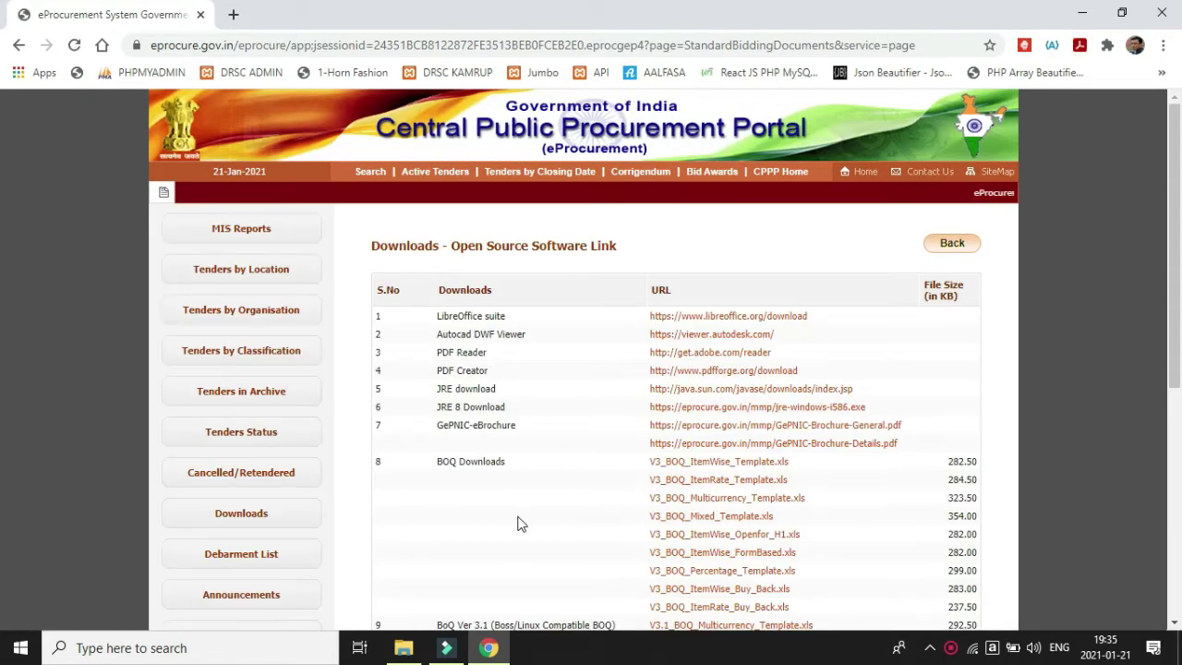
scroll(517, 524, down, 1)
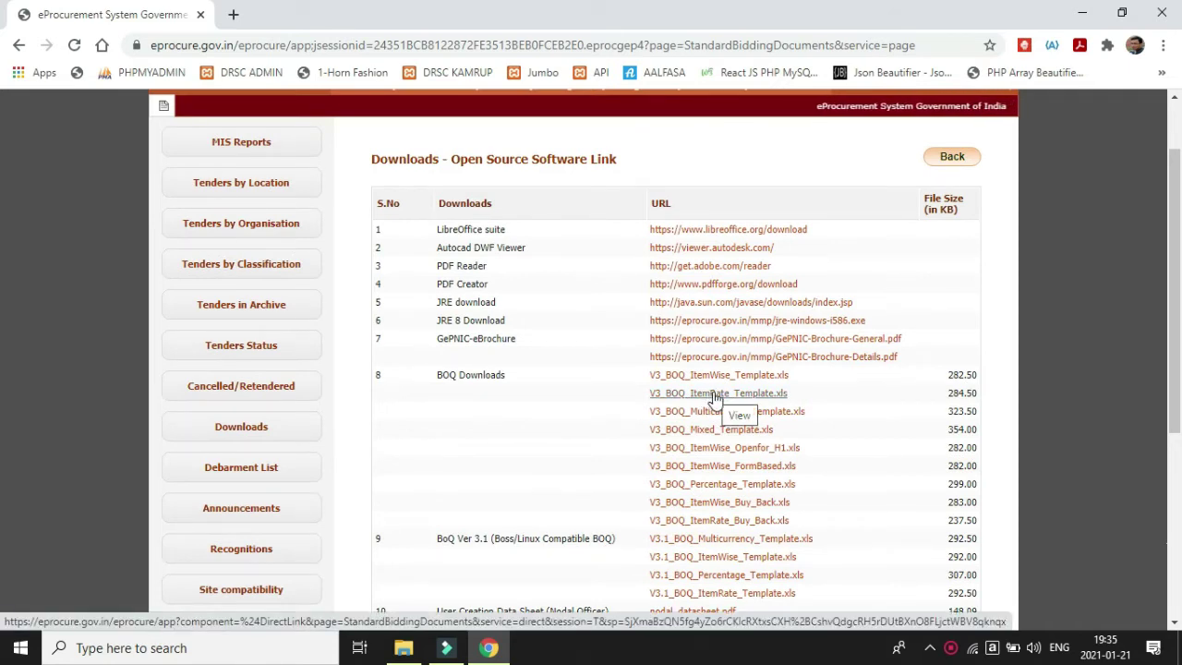
click(714, 397)
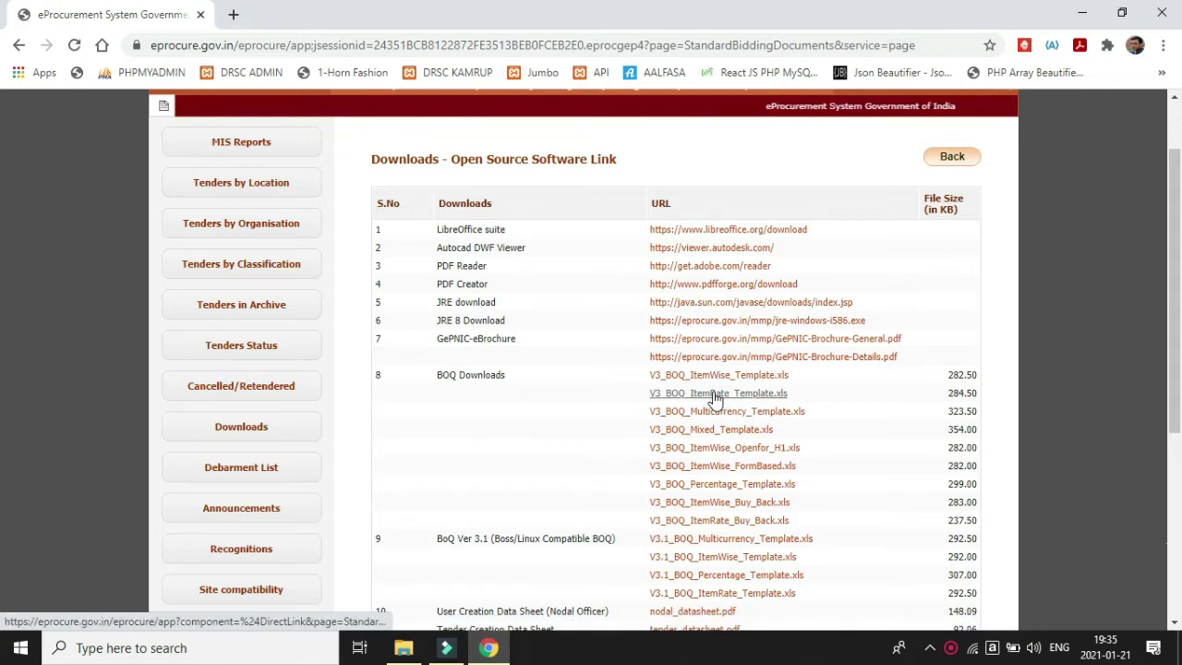
Maximize the Excel window and enable editing and content for the template.
scroll(714, 397, up, 1)
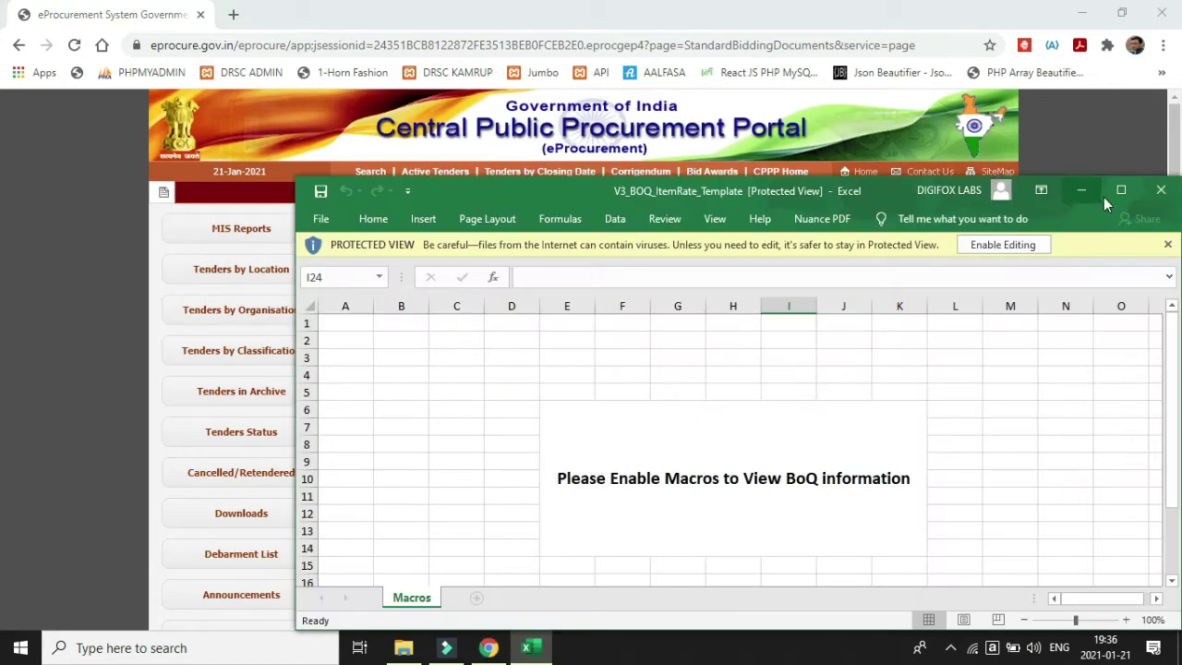
click(1123, 191)
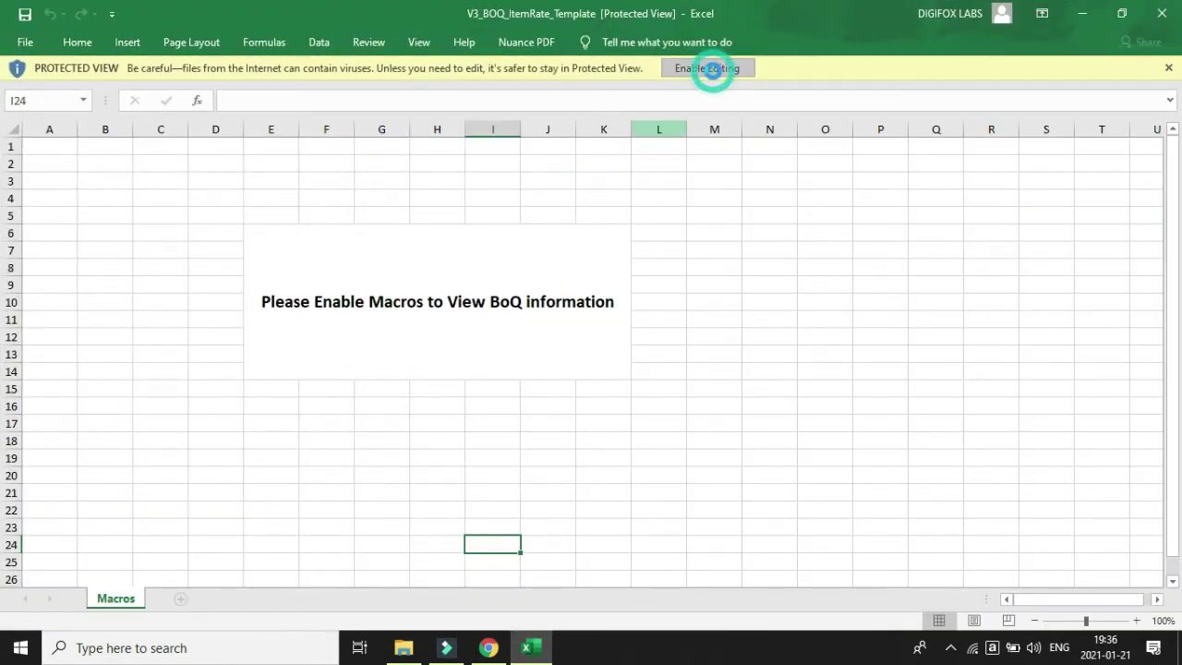
click(712, 72)
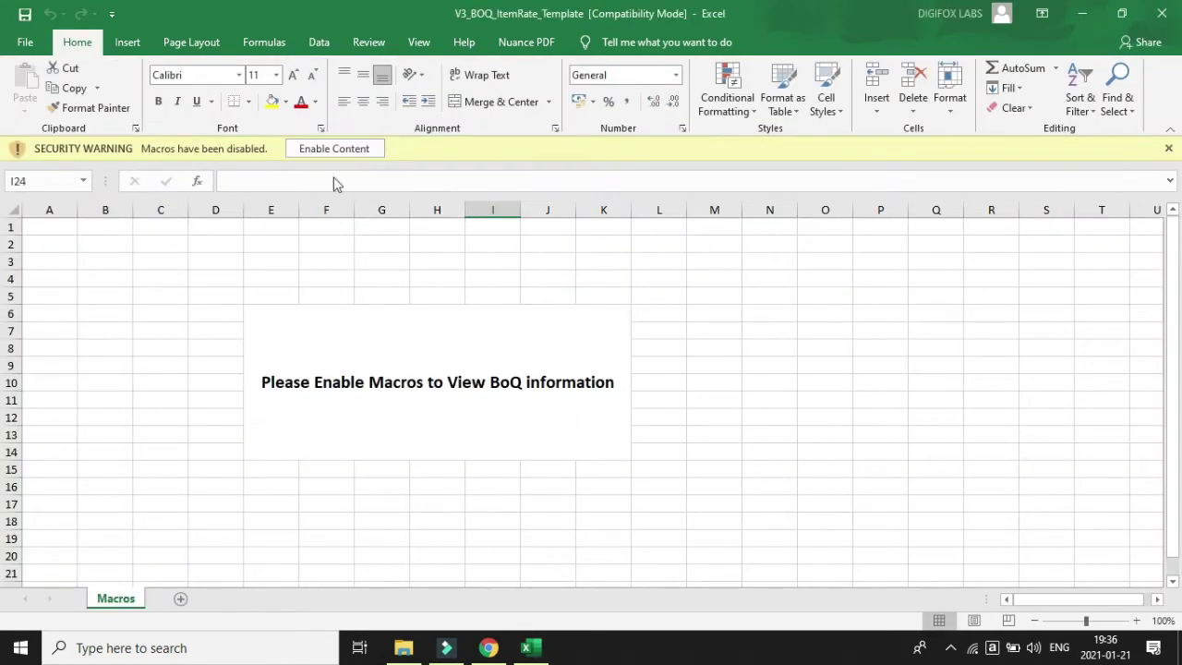
click(339, 148)
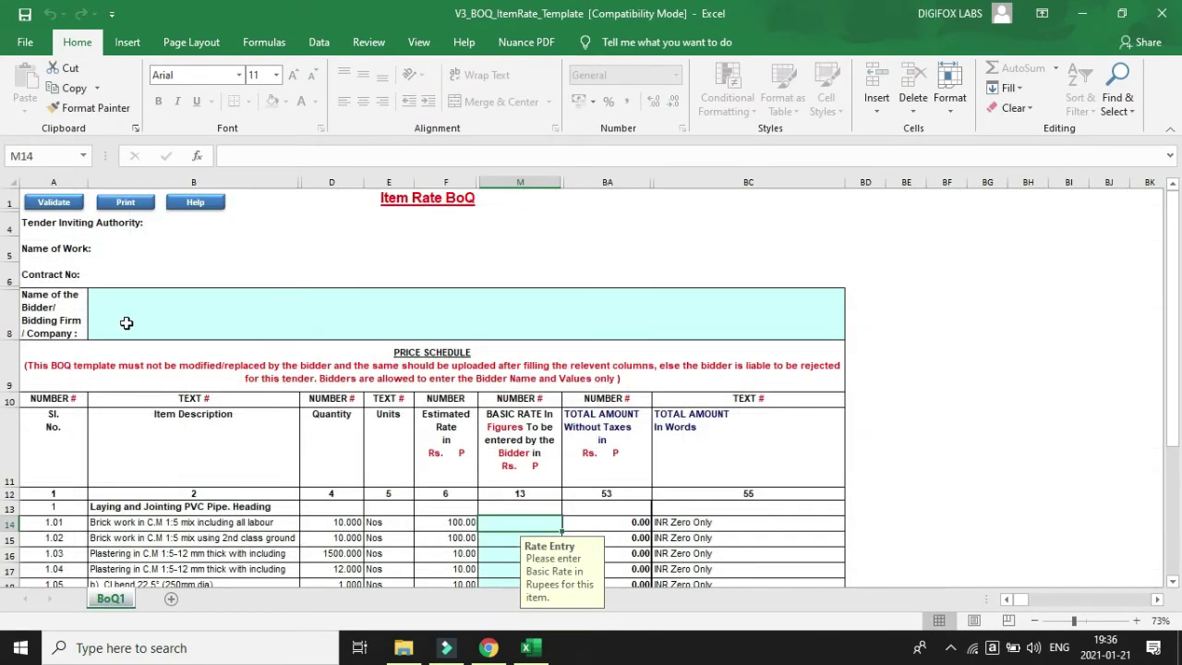
scroll(154, 383, down, 1)
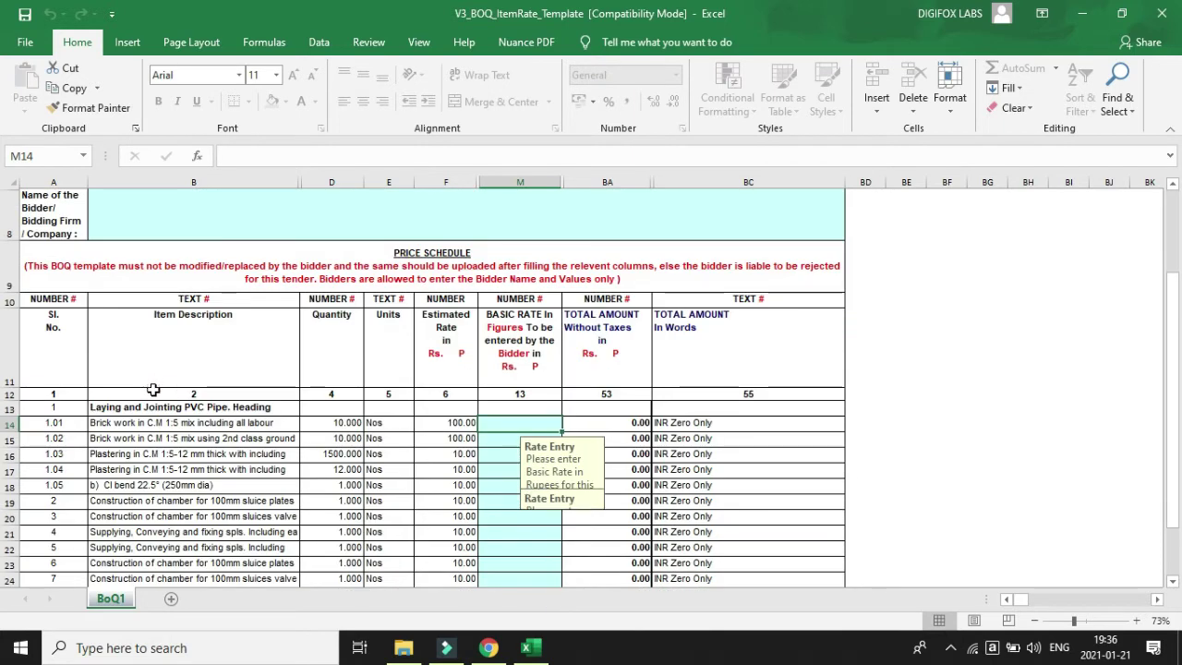
scroll(153, 388, up, 1)
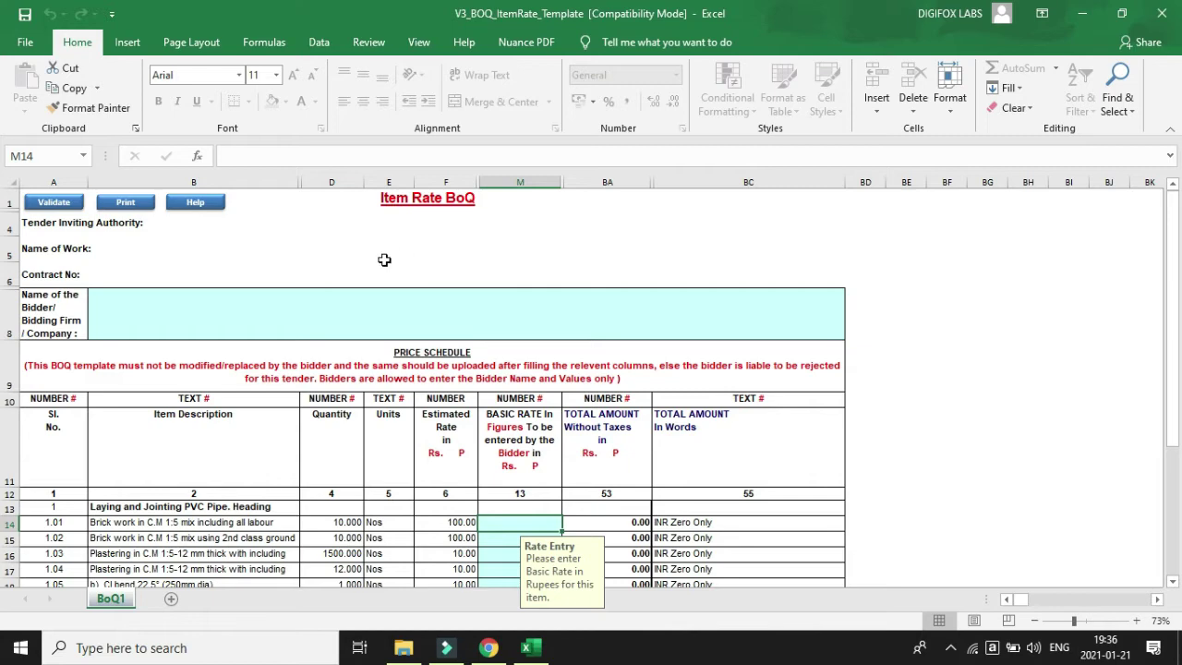
scroll(345, 280, down, 6)
scroll(185, 402, up, 2)
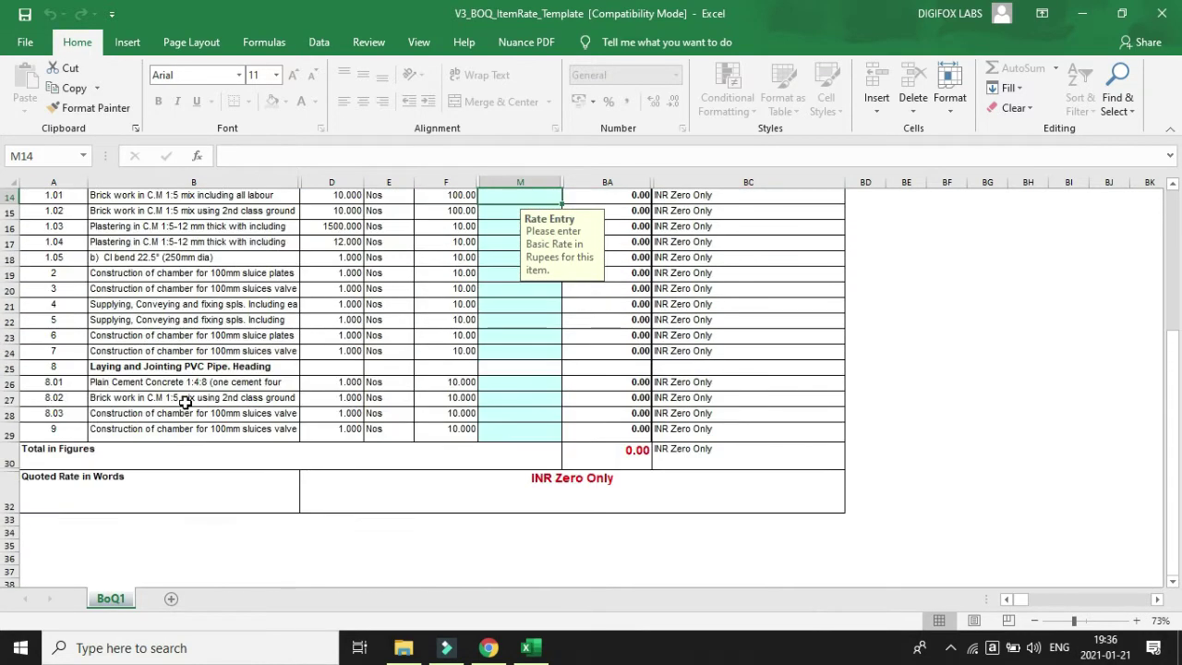
scroll(167, 360, up, 1)
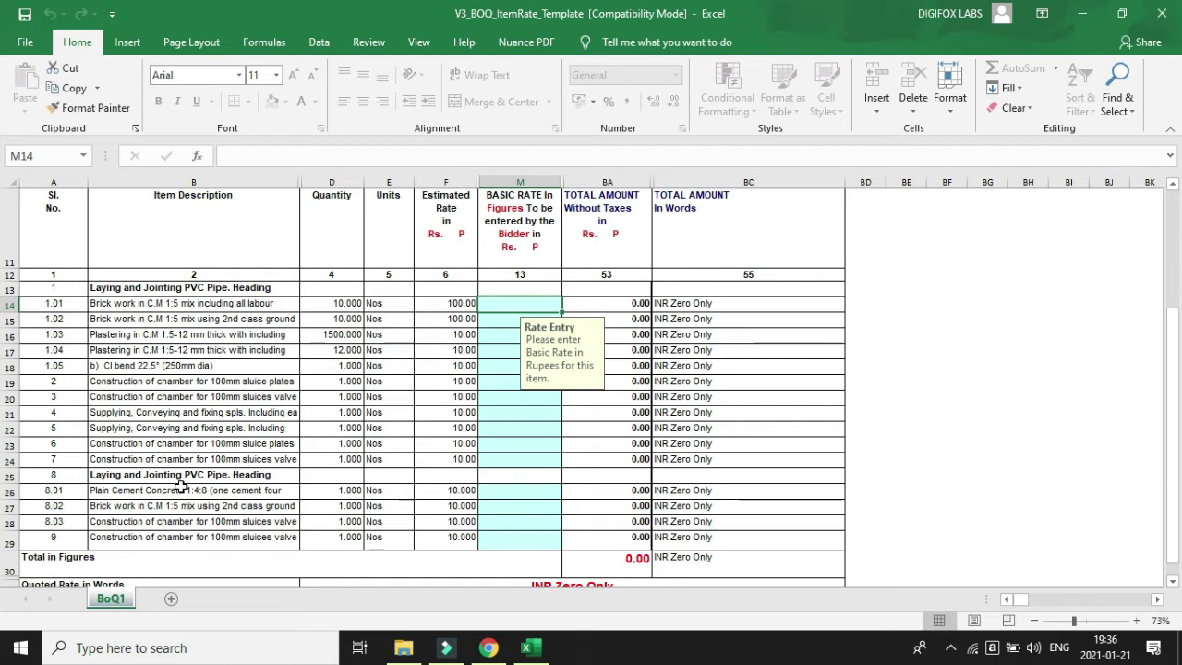
scroll(181, 476, up, 3)
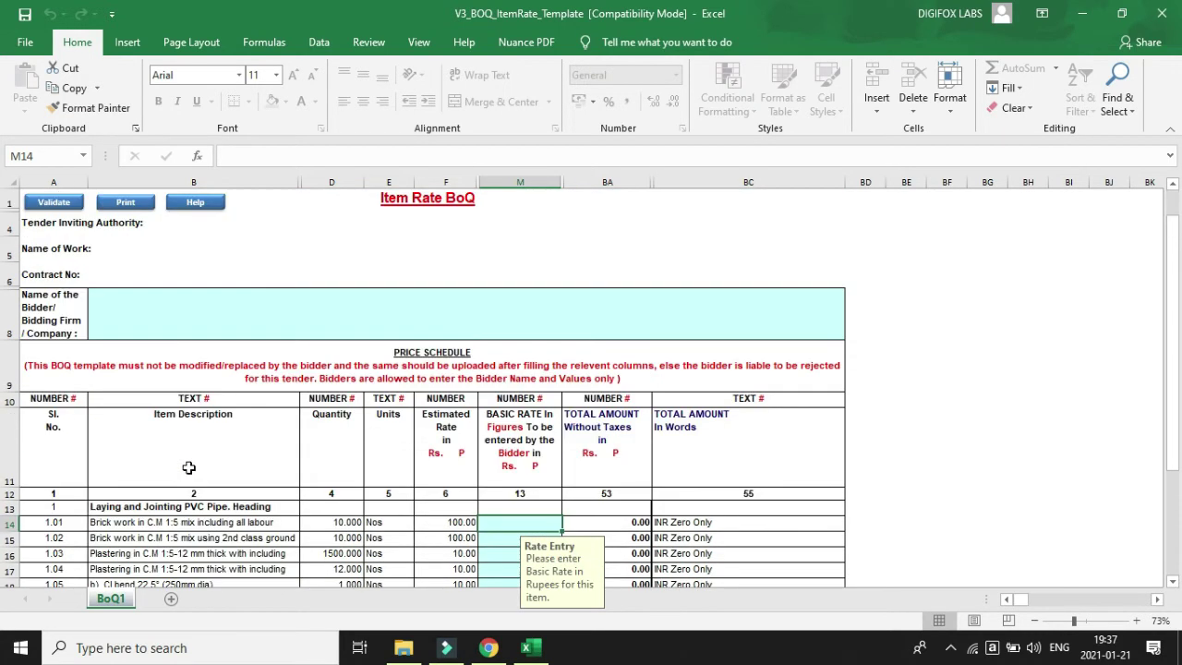
Unprotect the BoQ1 sheet from the Review tab using the sheet password.
click(374, 43)
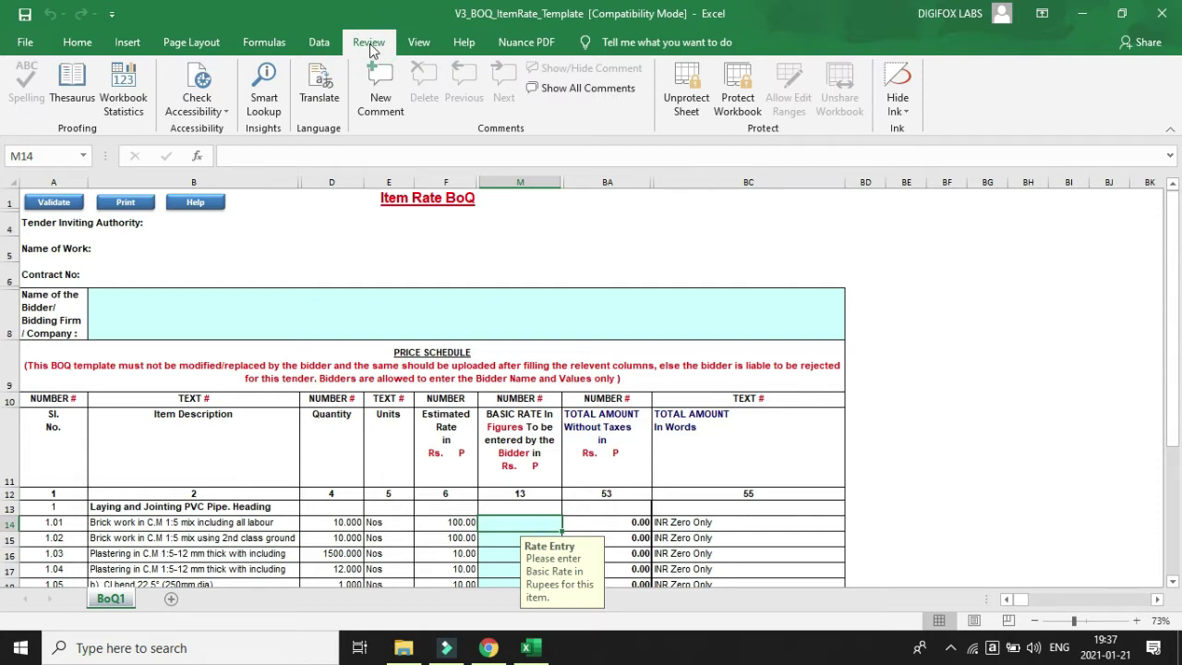
click(688, 97)
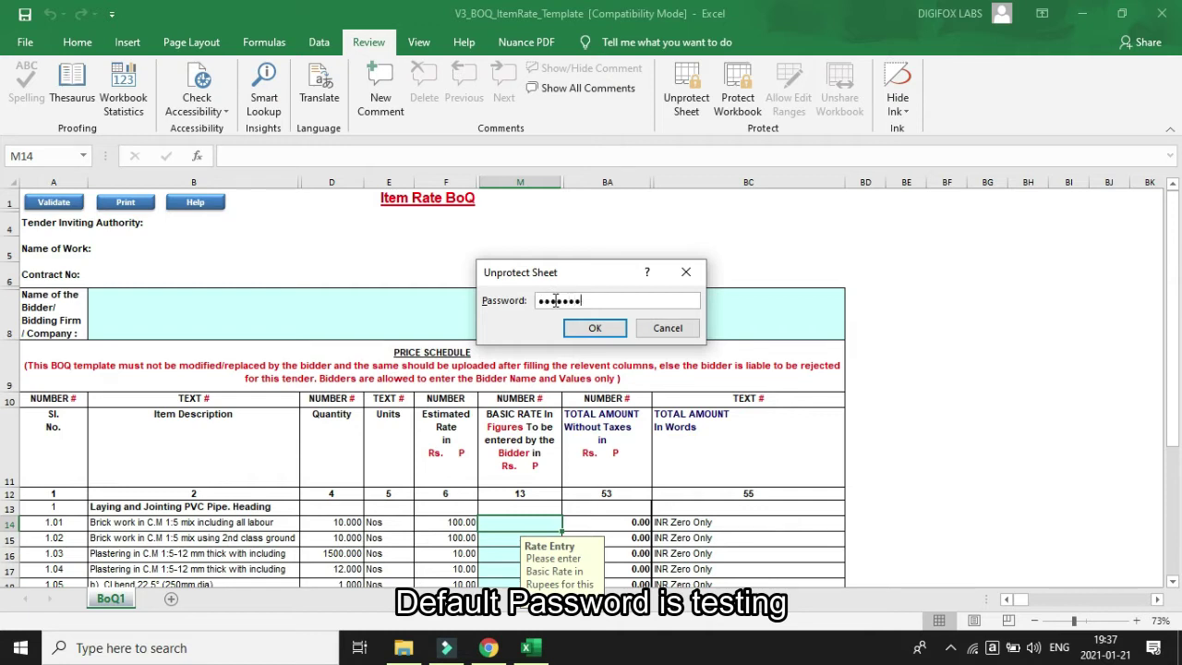
text(testing)
click(595, 328)
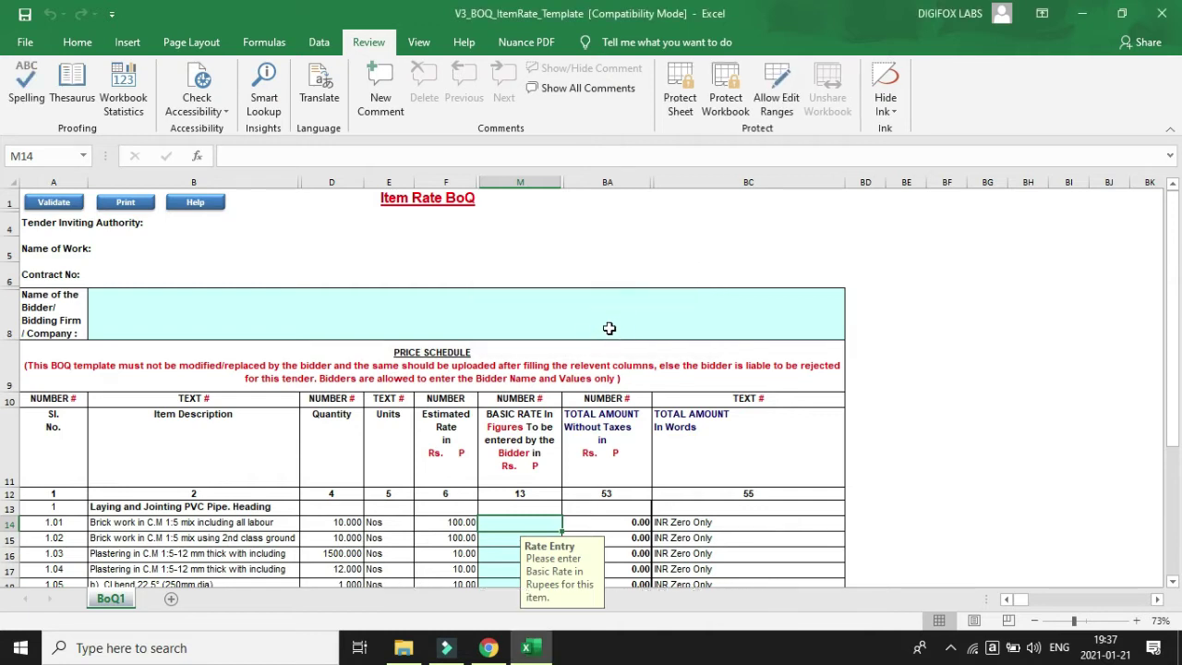
click(176, 229)
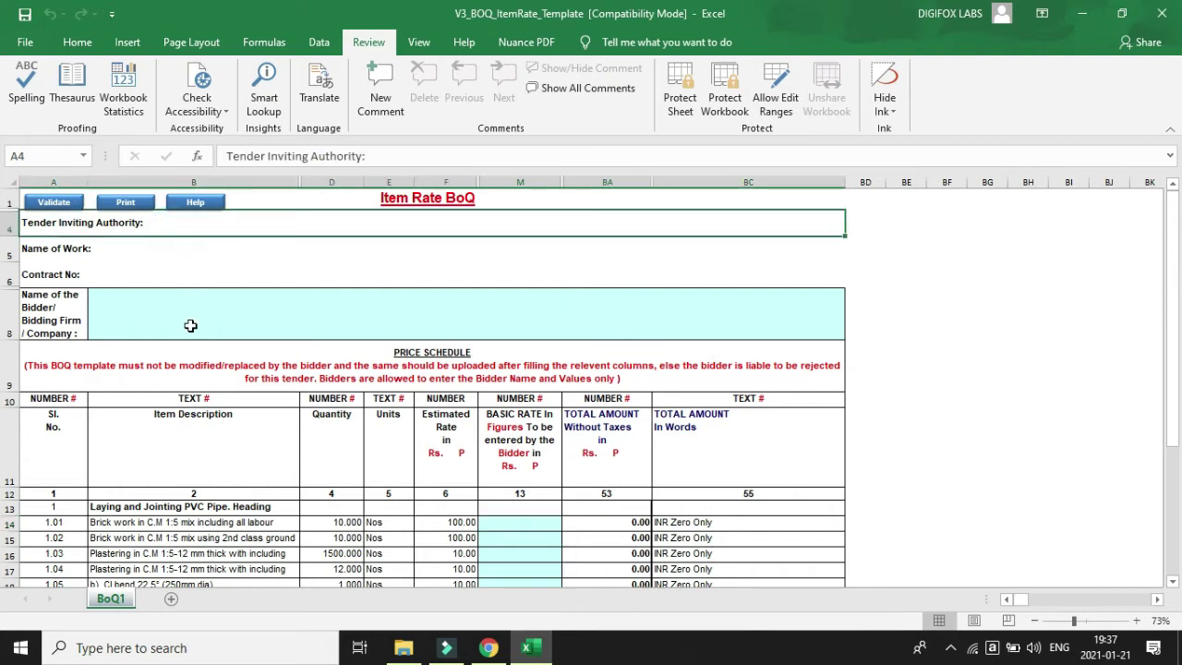
scroll(190, 328, down, 3)
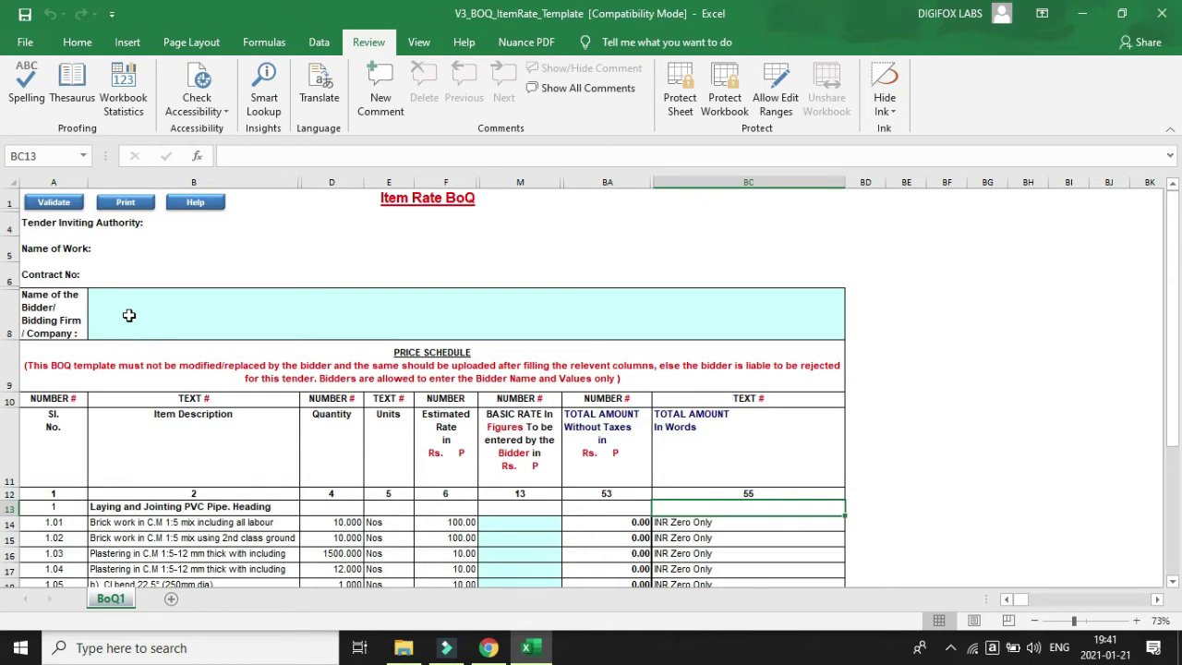
click(130, 316)
scroll(554, 416, down, 2)
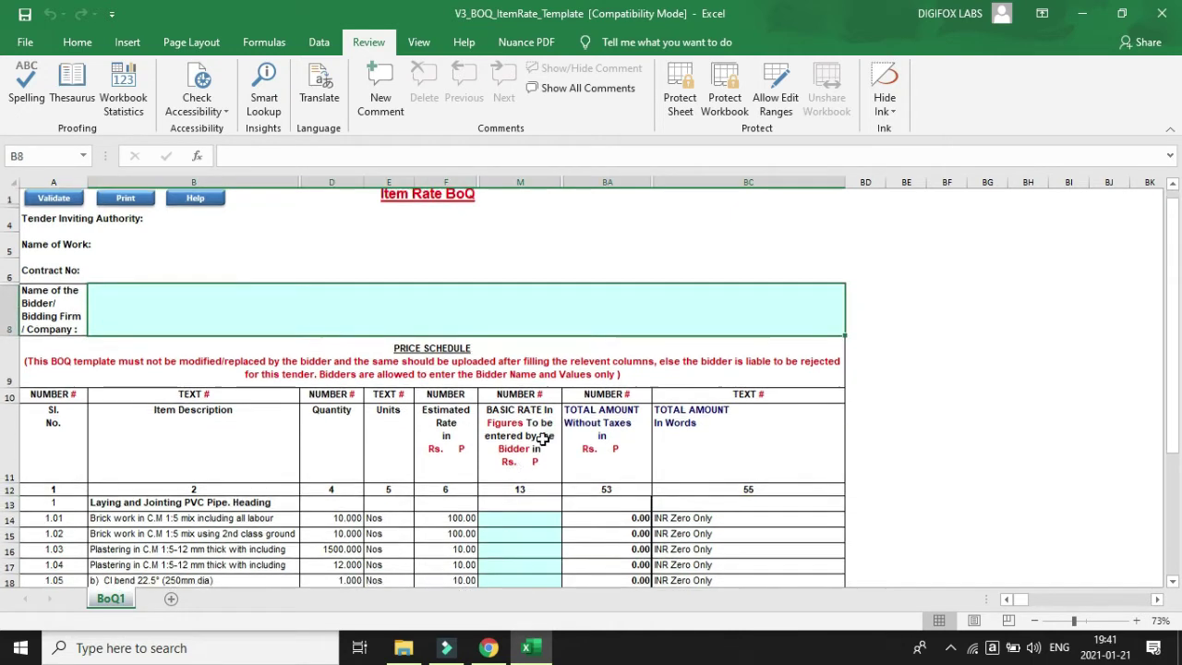
drag(525, 422, 506, 546)
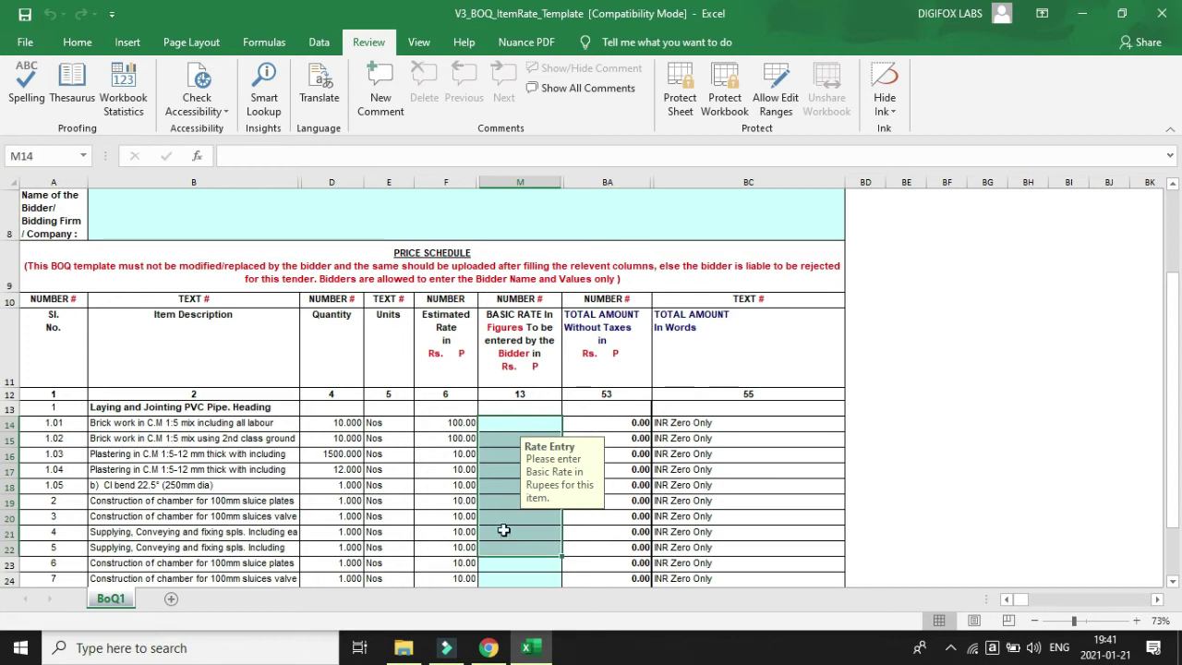
click(497, 503)
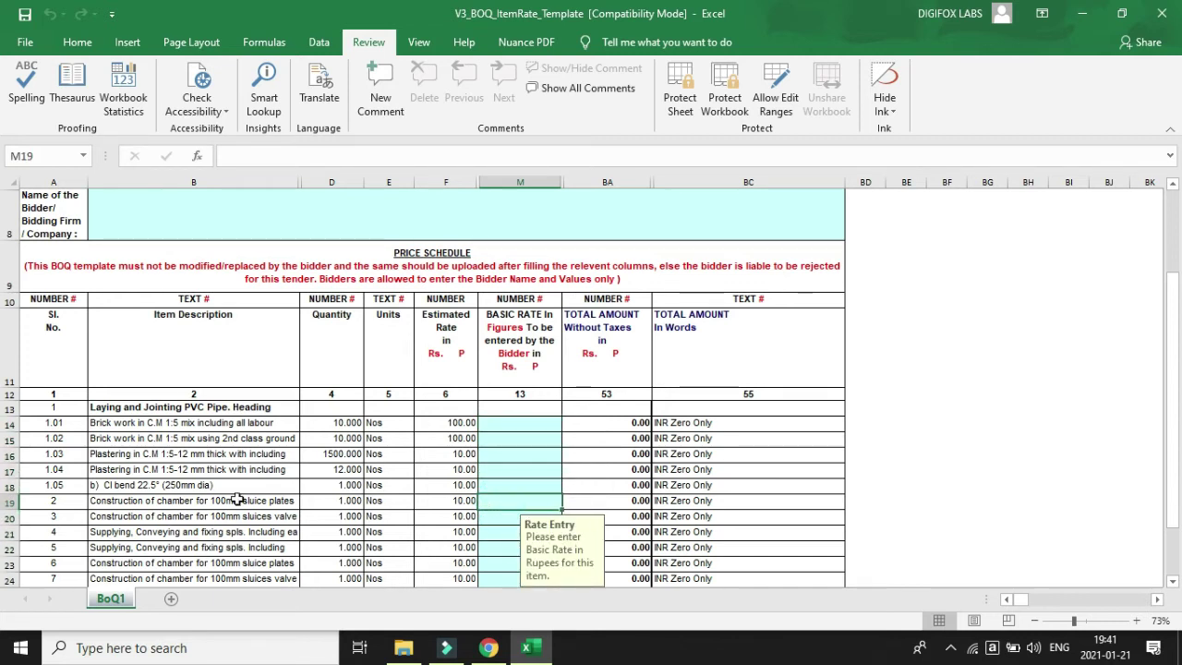
click(192, 424)
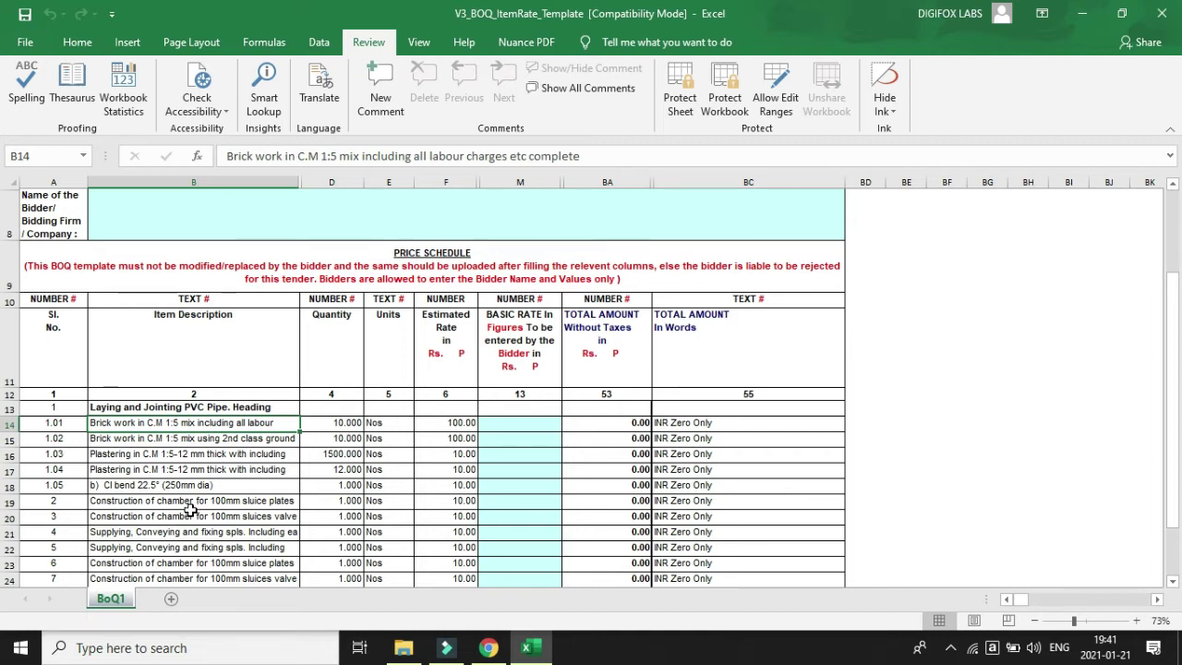
scroll(161, 459, down, 1)
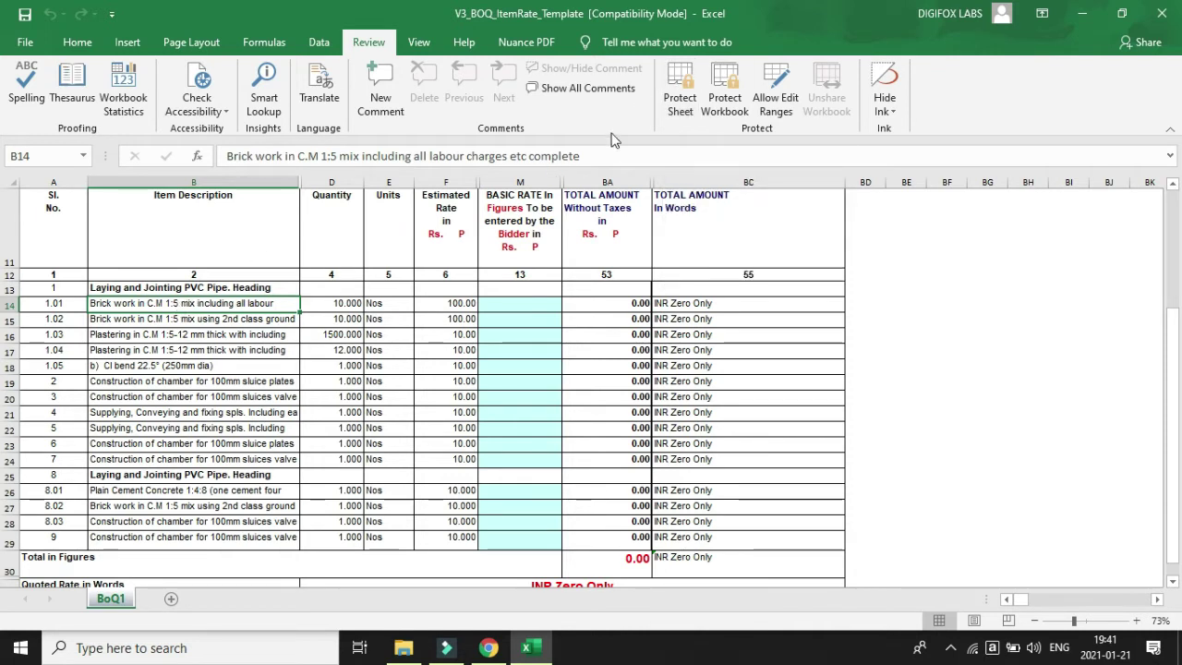
click(339, 317)
click(220, 381)
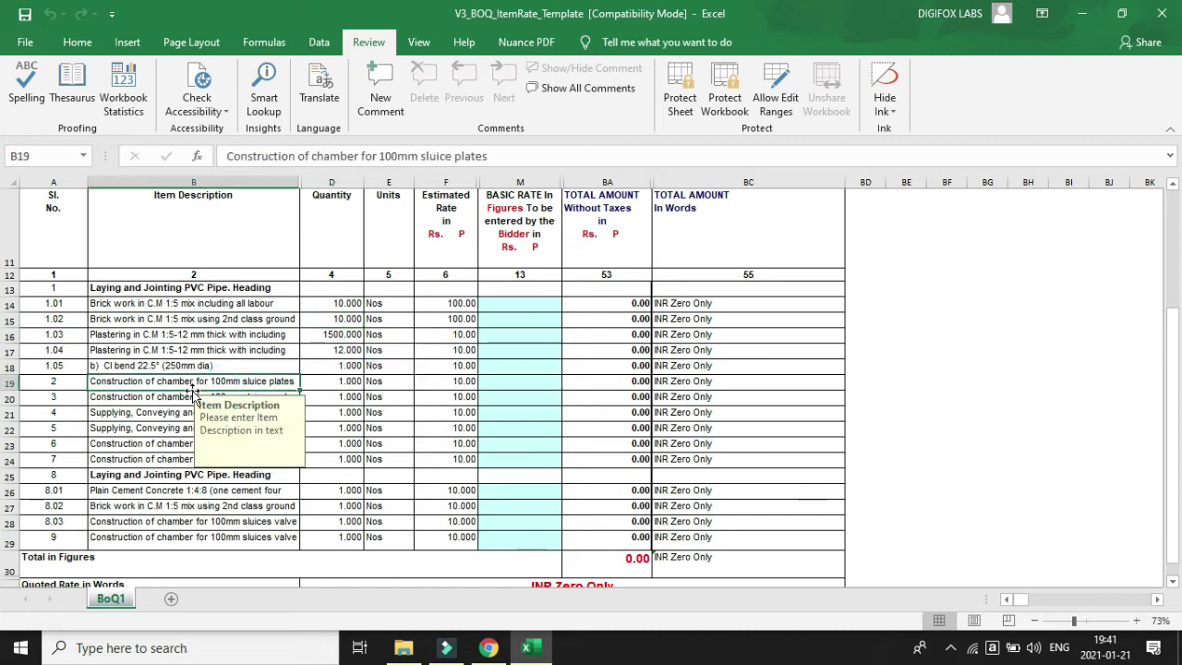
click(606, 350)
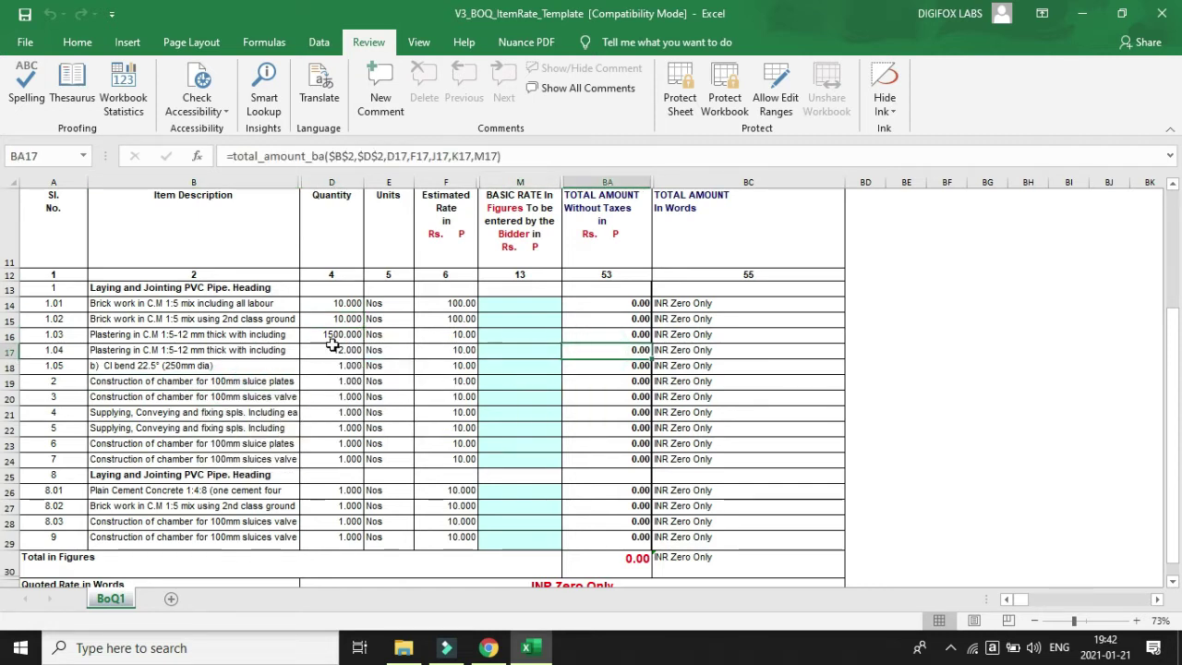
click(221, 366)
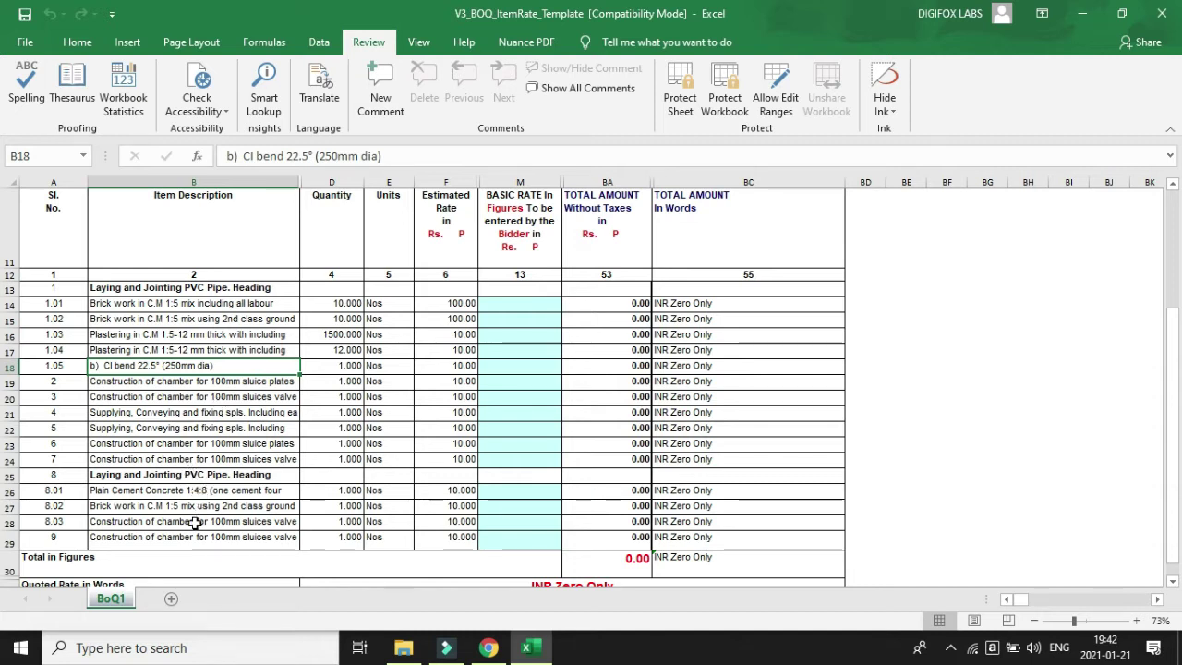
scroll(121, 469, down, 1)
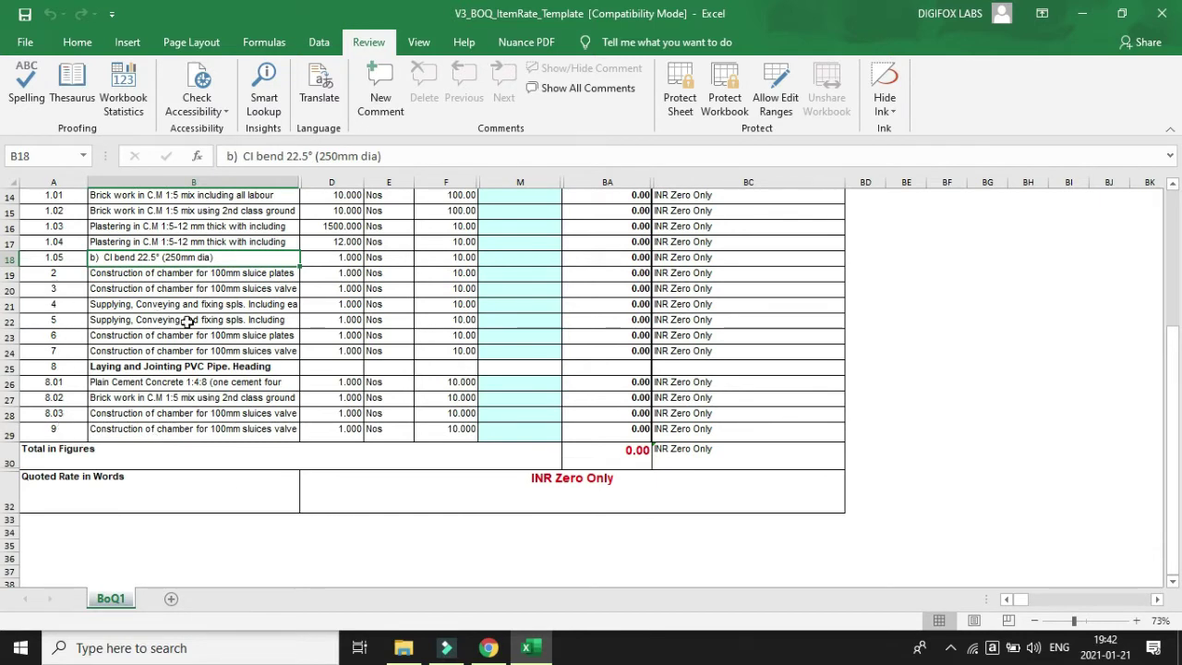
scroll(217, 380, up, 1)
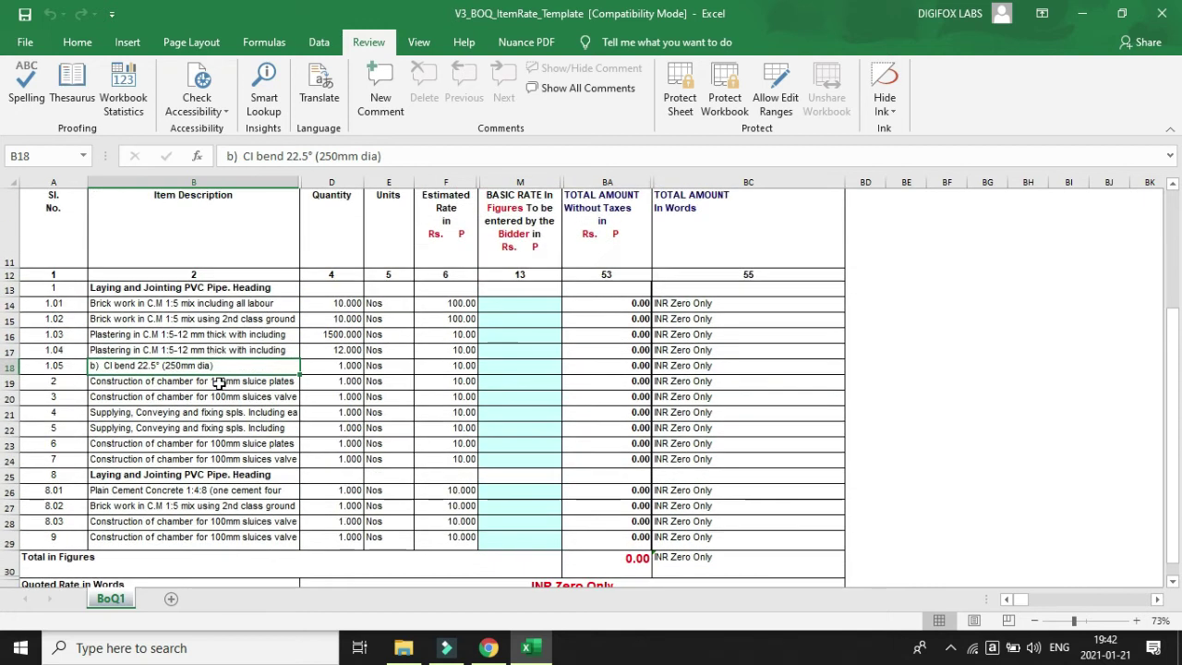
click(104, 289)
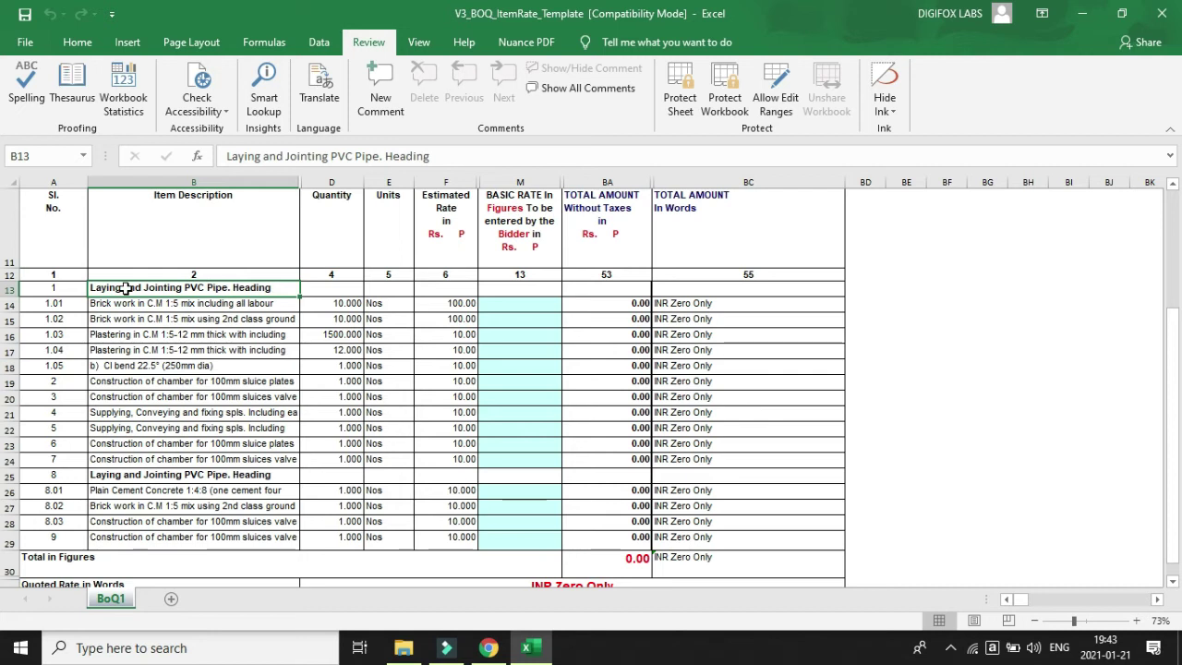
click(150, 475)
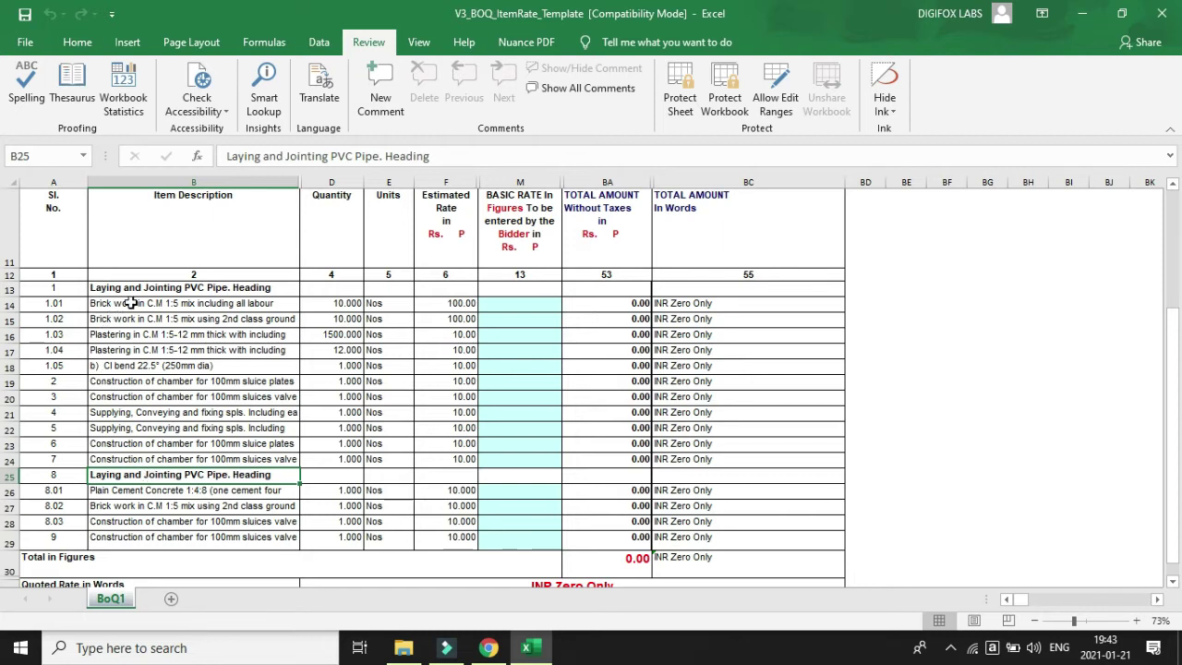
click(259, 290)
click(512, 290)
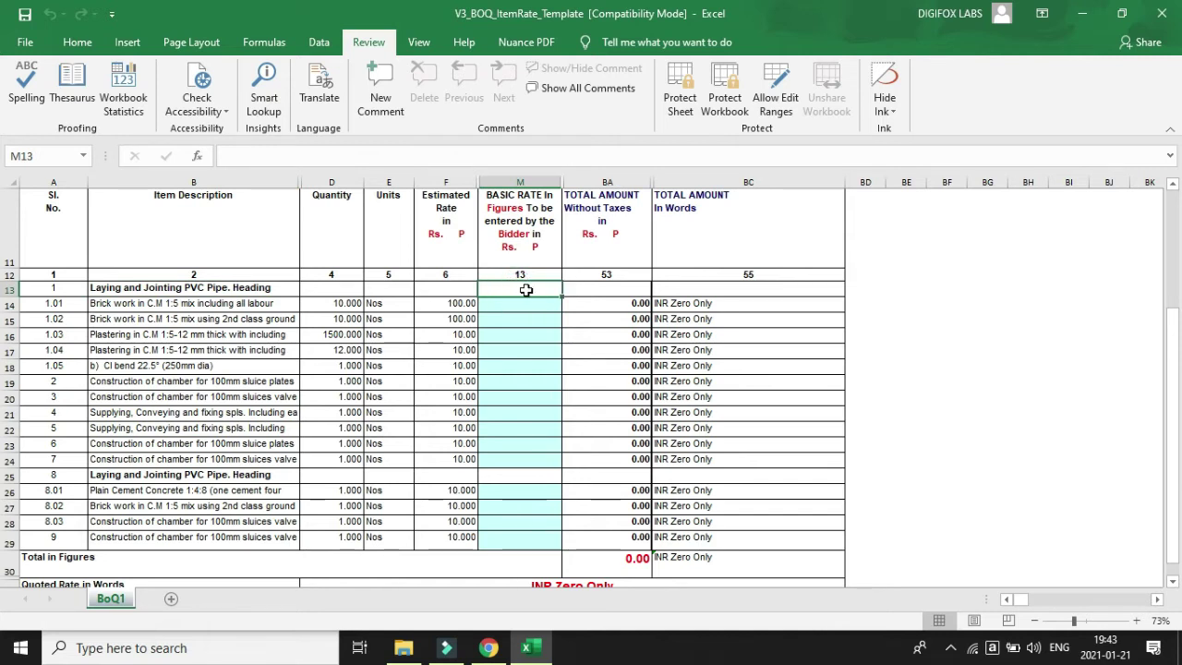
click(610, 289)
click(721, 274)
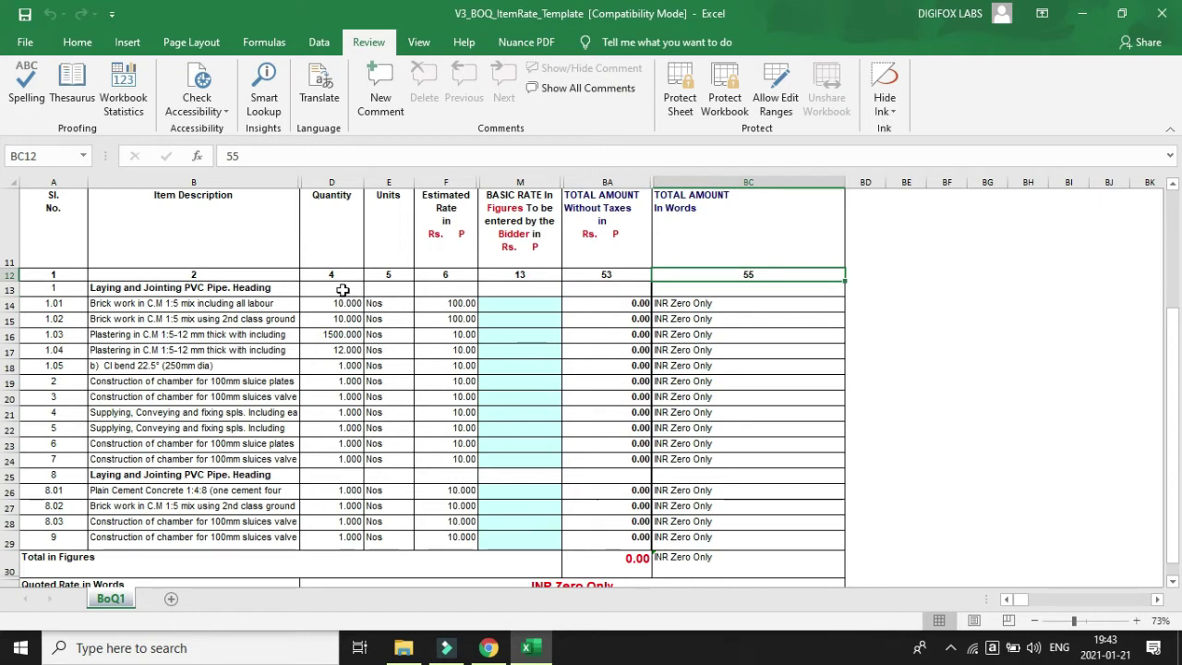
drag(343, 290, 722, 290)
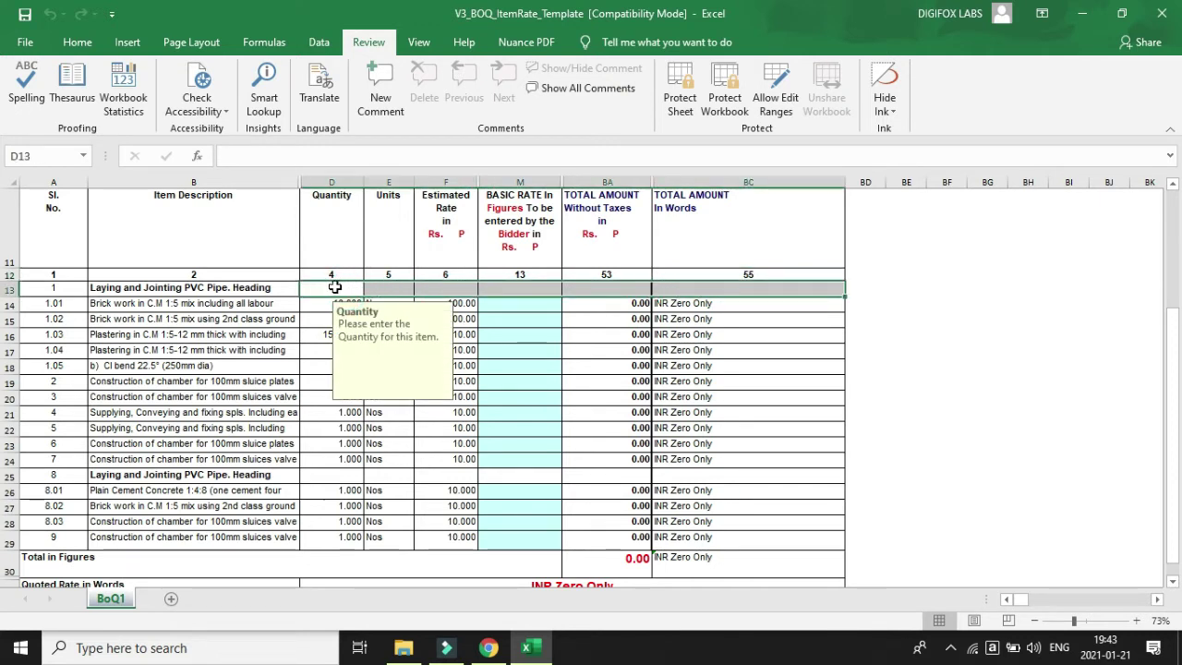
click(121, 305)
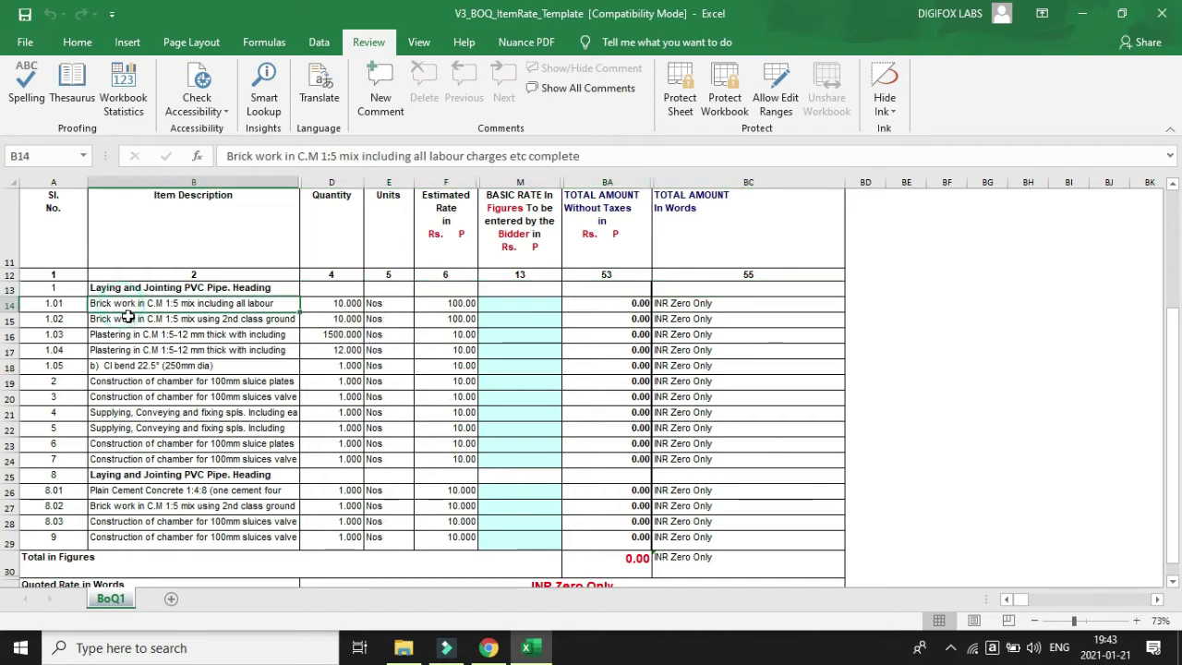
click(63, 306)
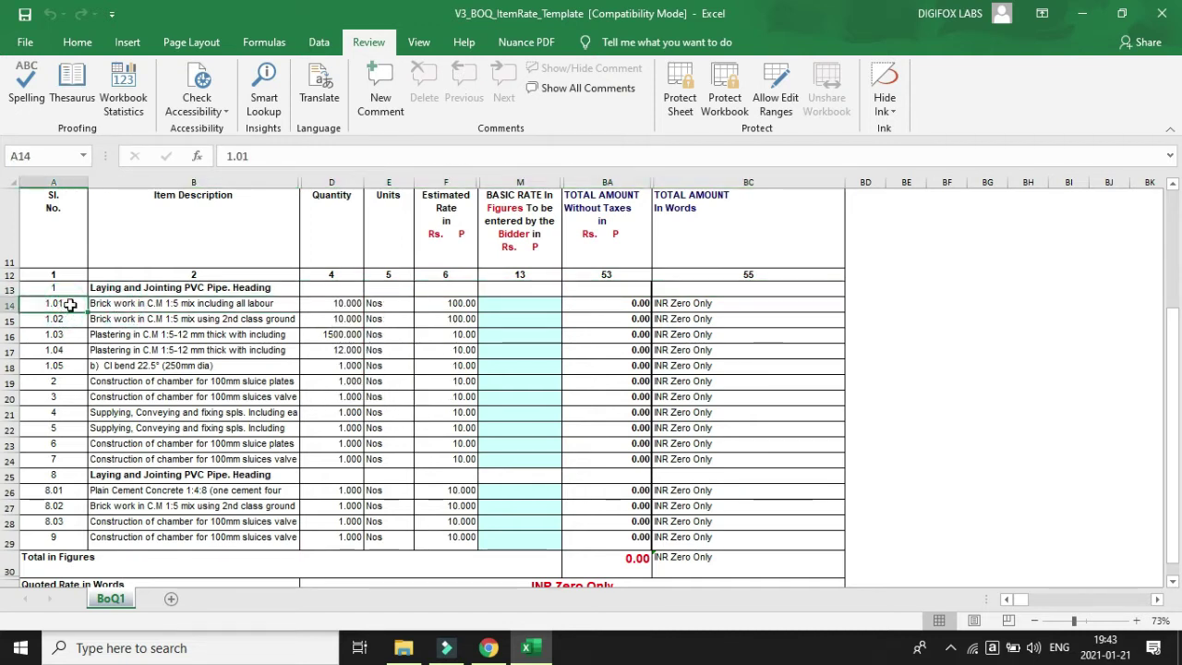
click(201, 306)
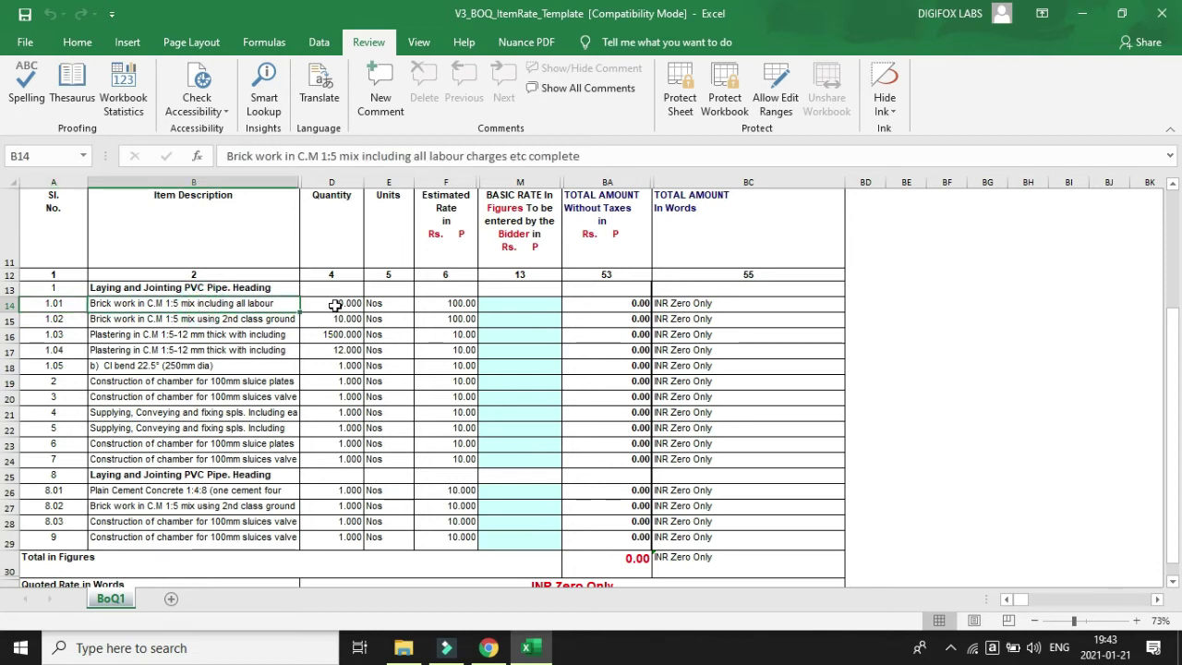
click(335, 306)
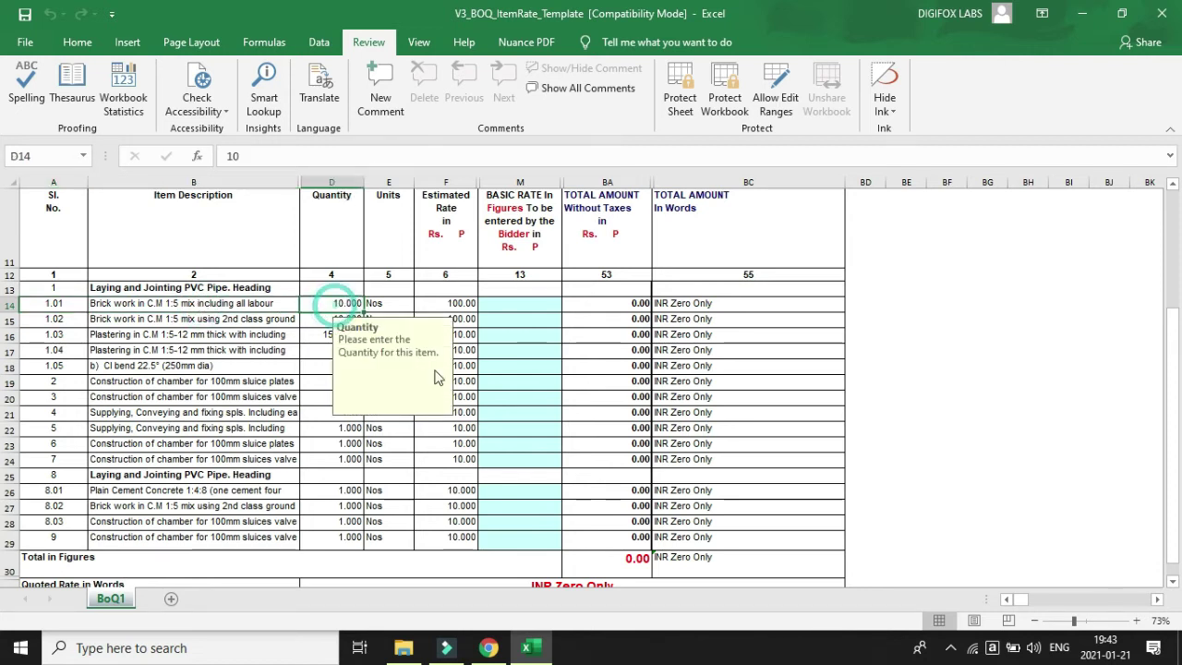
click(453, 303)
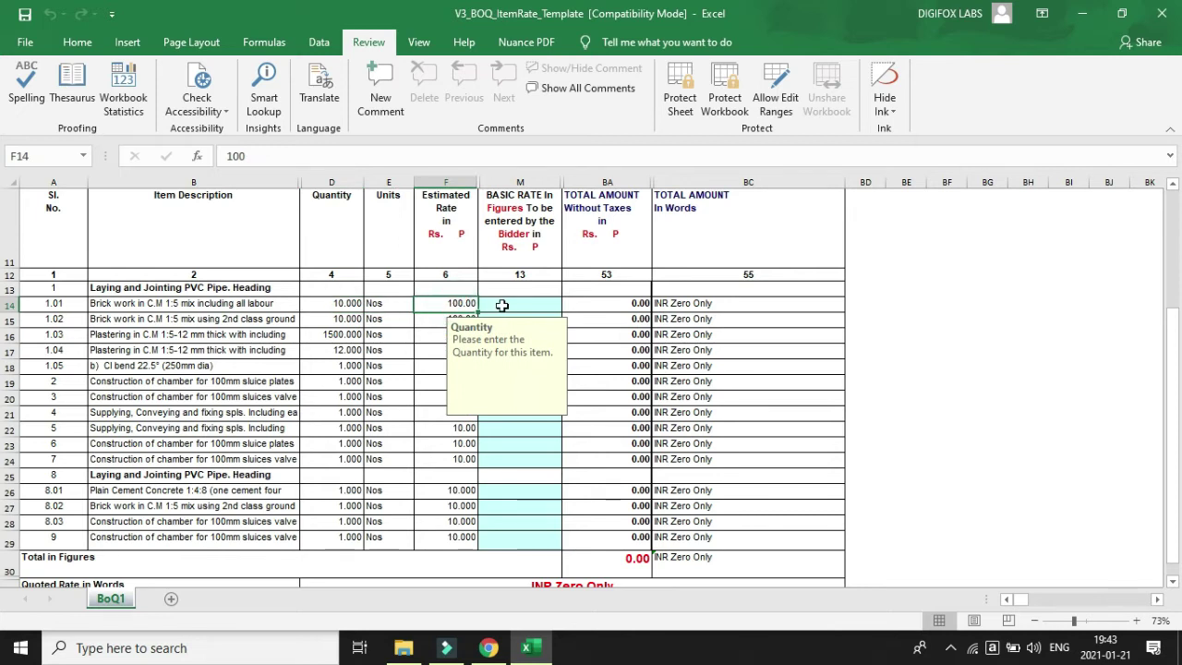
click(602, 299)
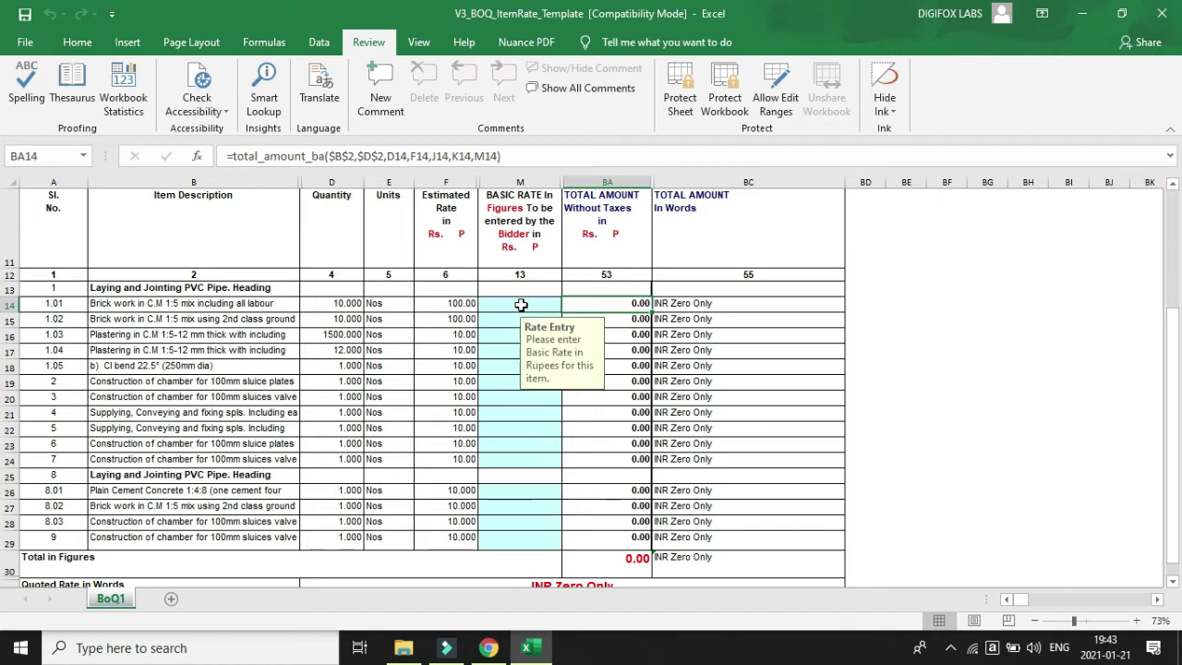
click(521, 305)
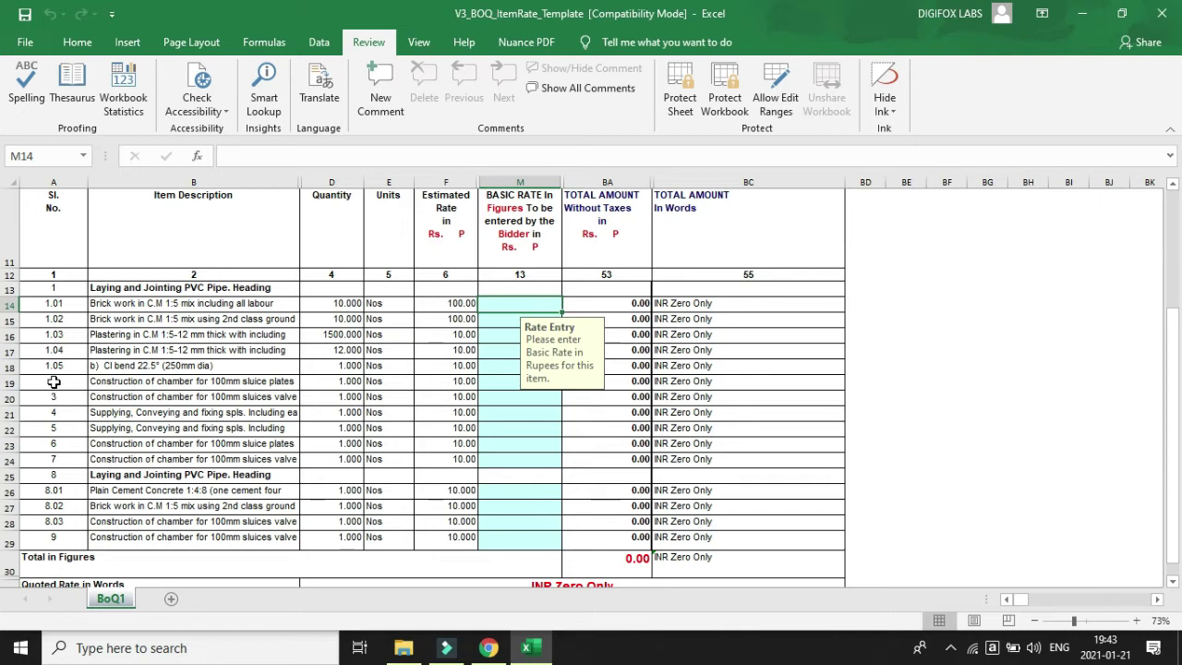
click(71, 303)
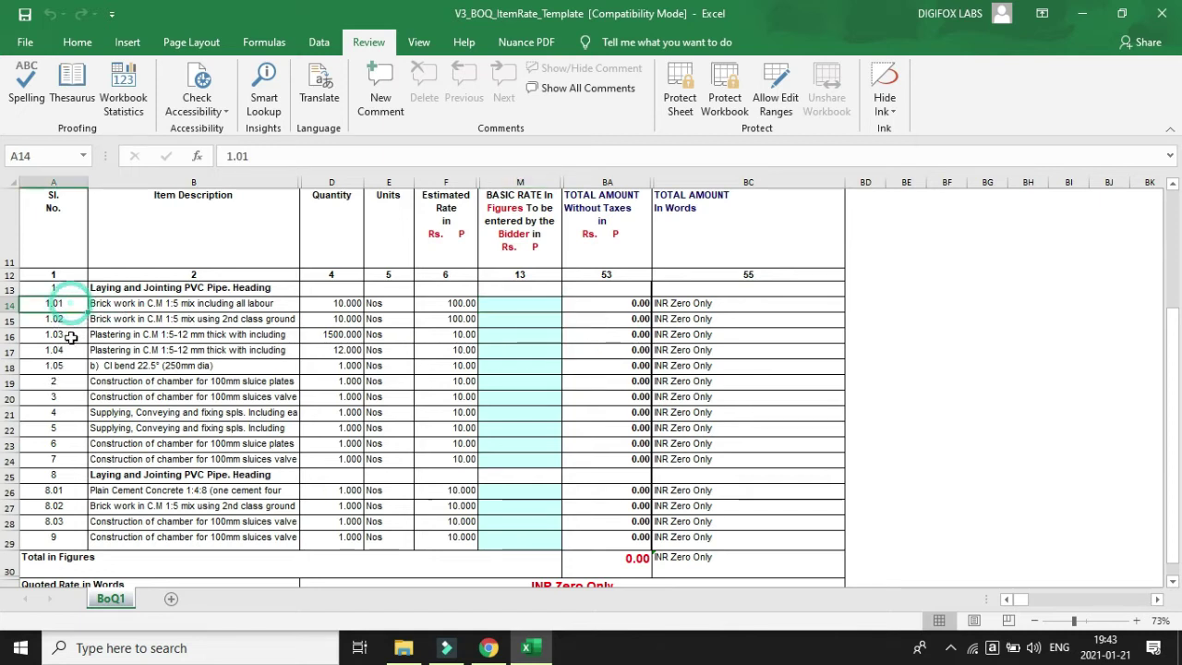
click(71, 350)
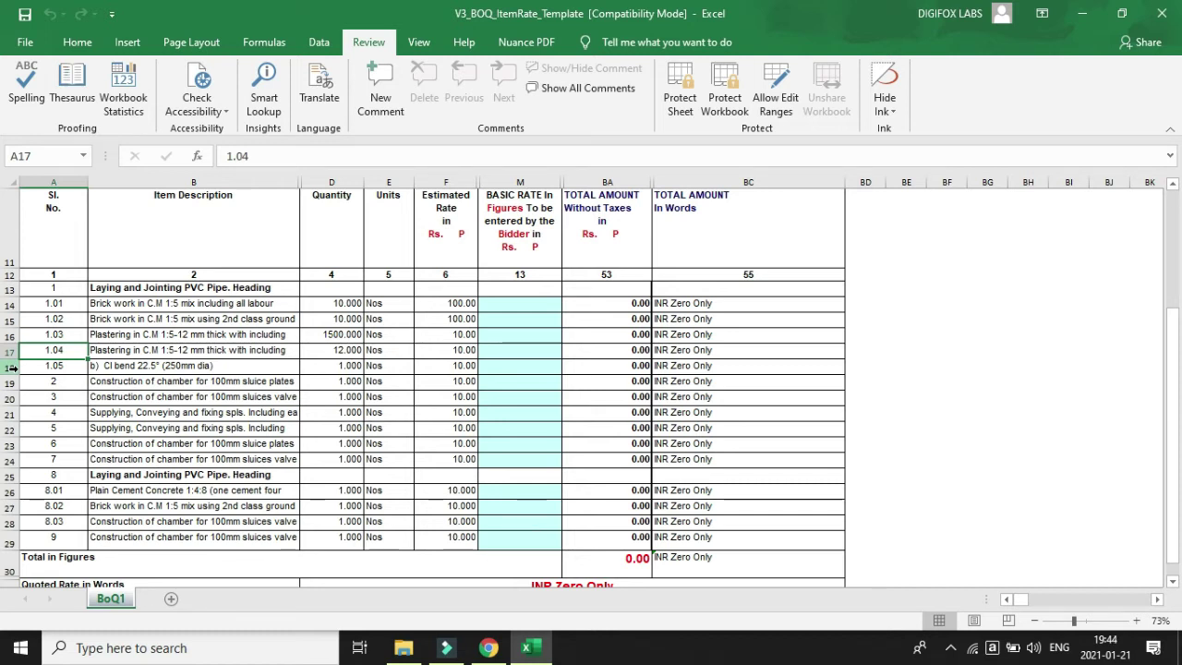
Delete rows 18–24, covering items 1.05 through 7.
click(12, 367)
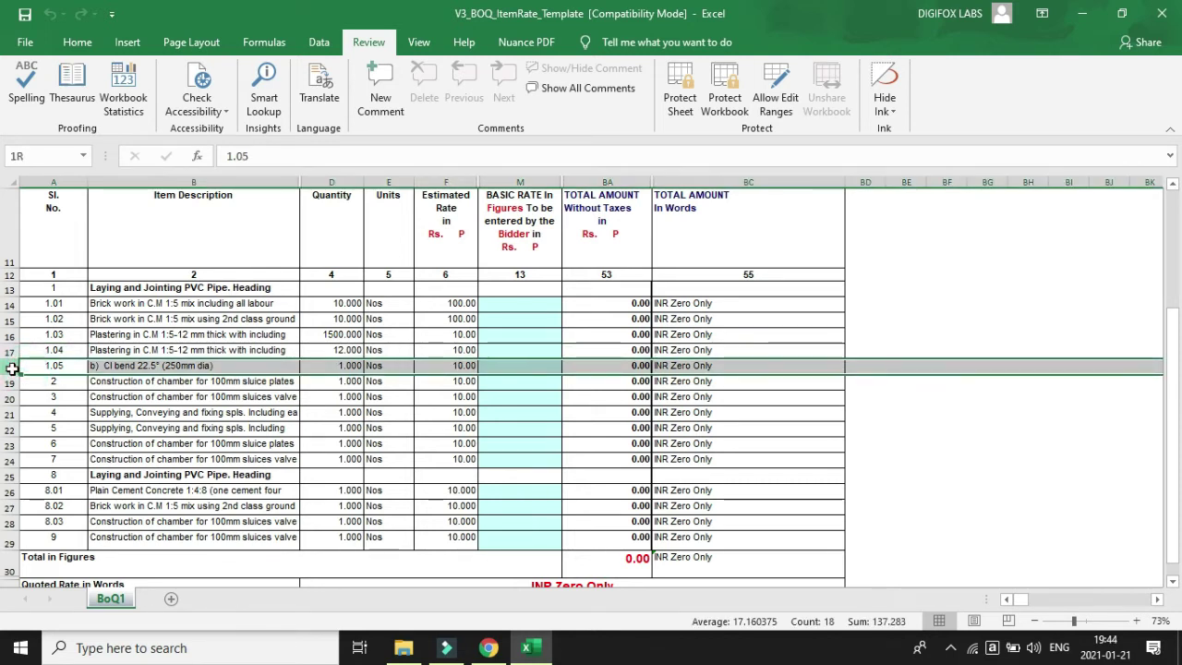
drag(12, 367, 6, 454)
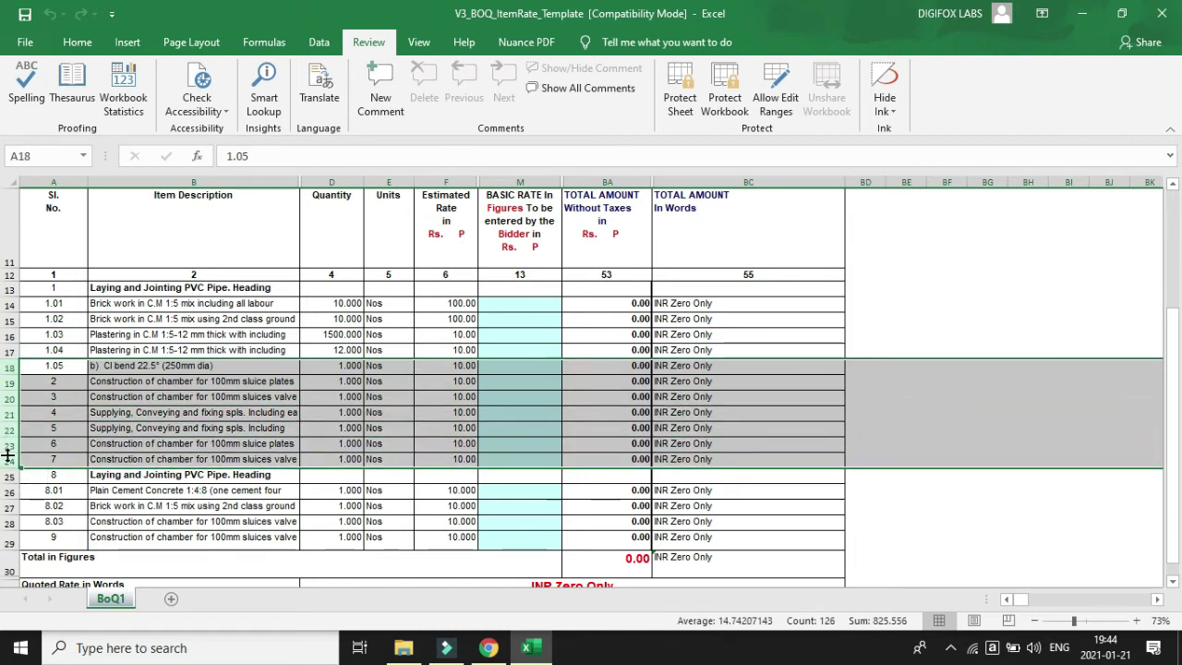
right_click(11, 369)
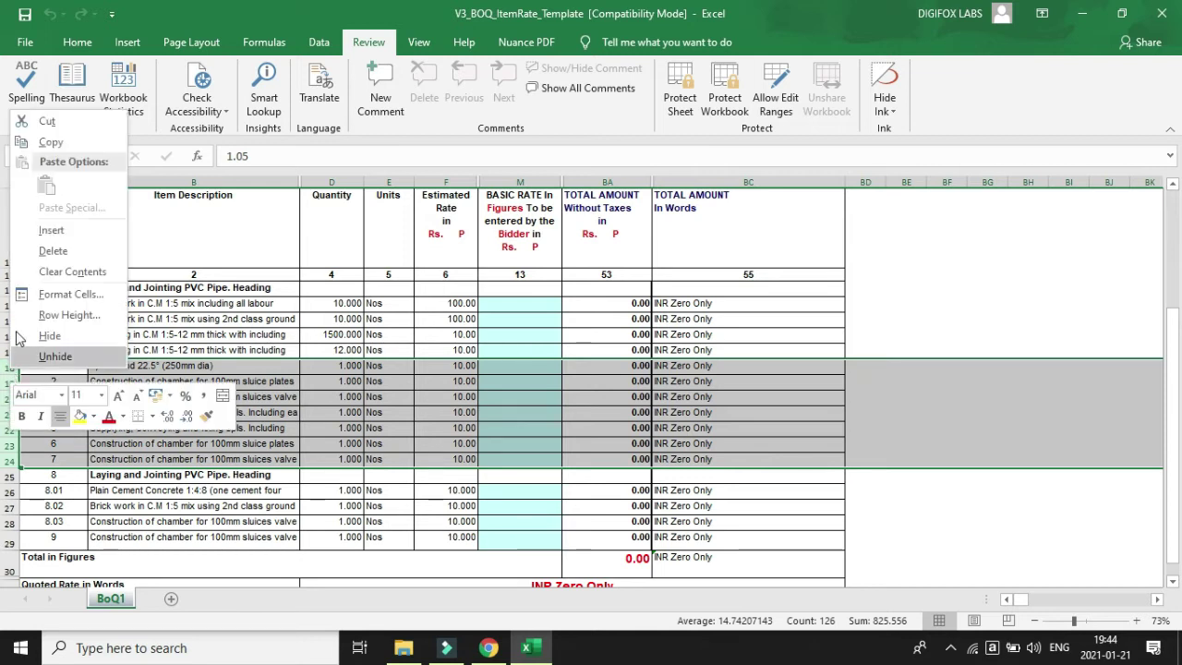
click(42, 251)
click(483, 543)
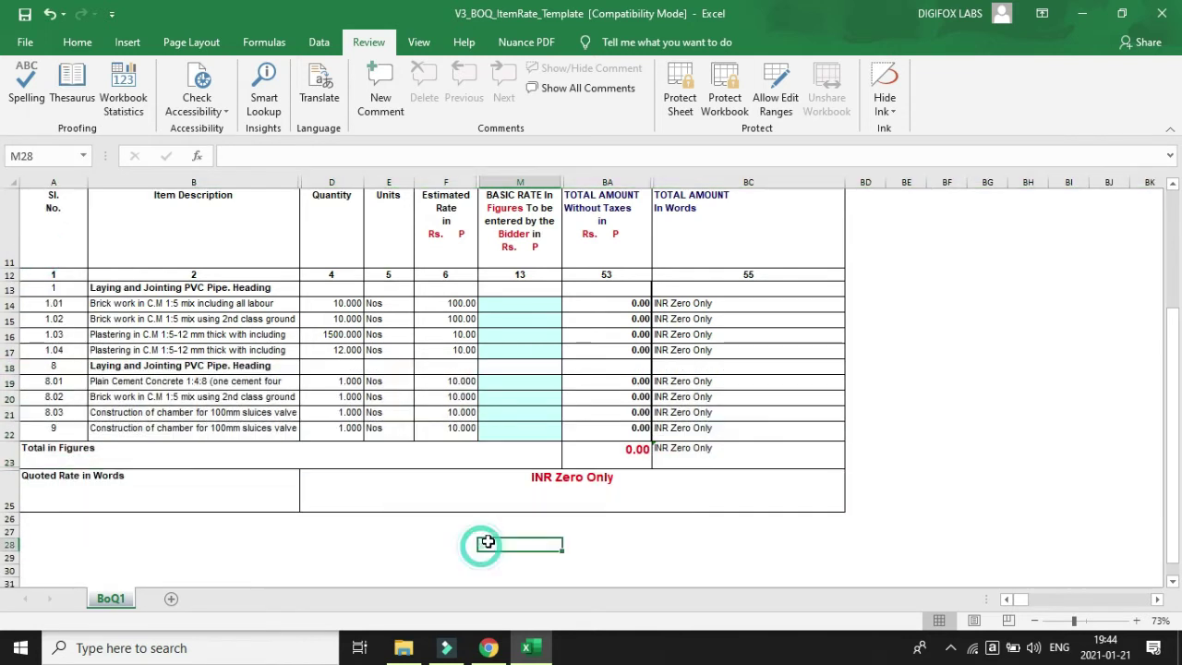
Test a rate of 12 for items 1.01 and 1.02, then clear both rate cells.
click(528, 308)
text(12)
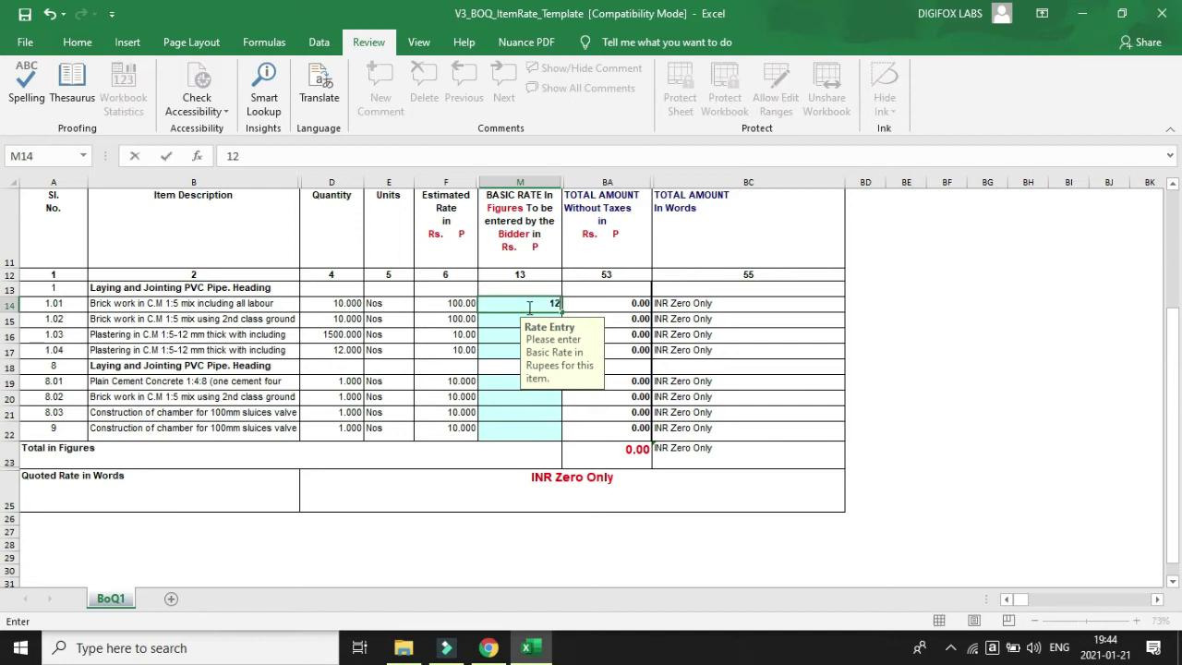
key(Return)
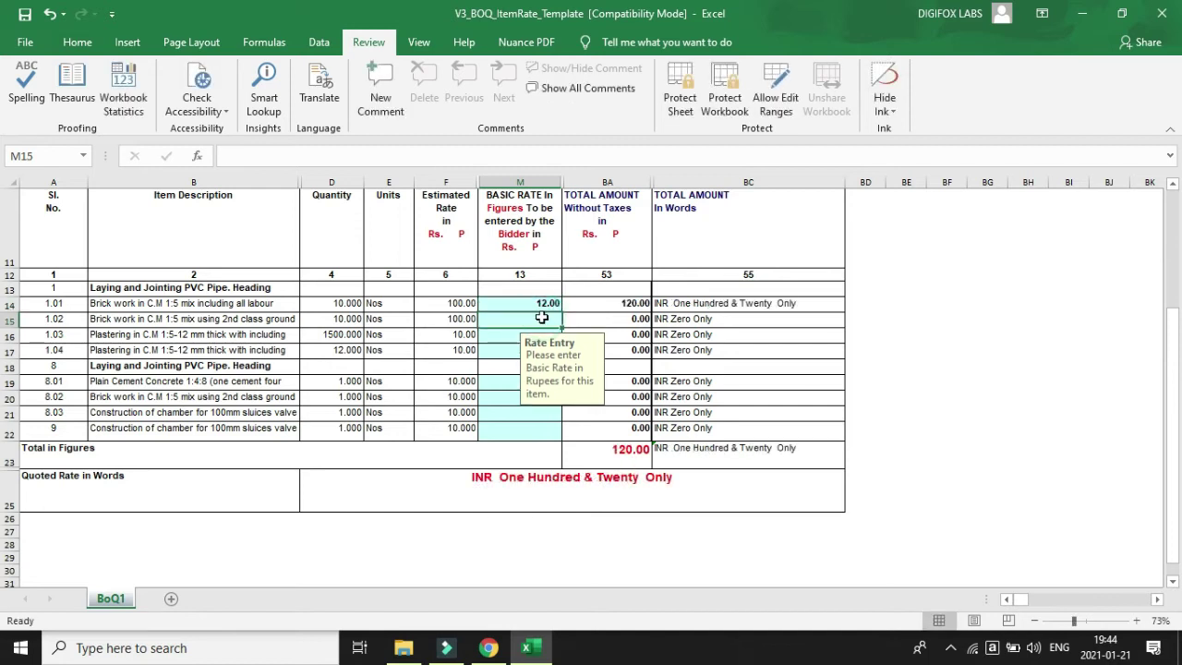
text(12)
key(Return)
click(542, 317)
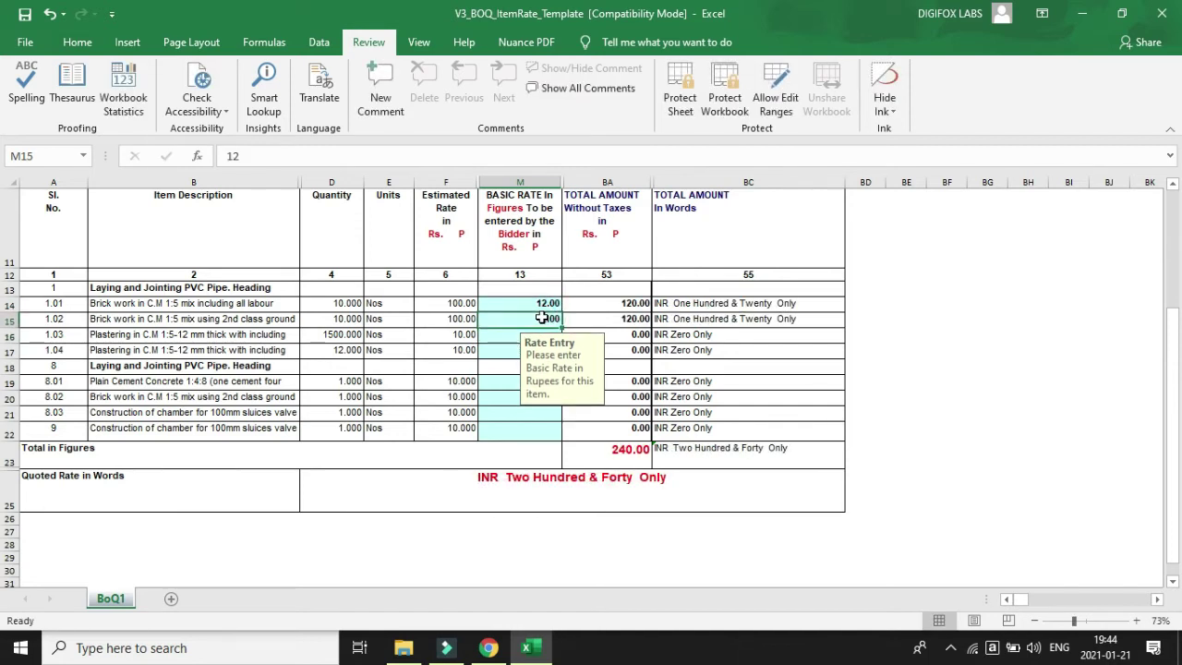
key(Delete)
click(546, 305)
key(Delete)
click(947, 336)
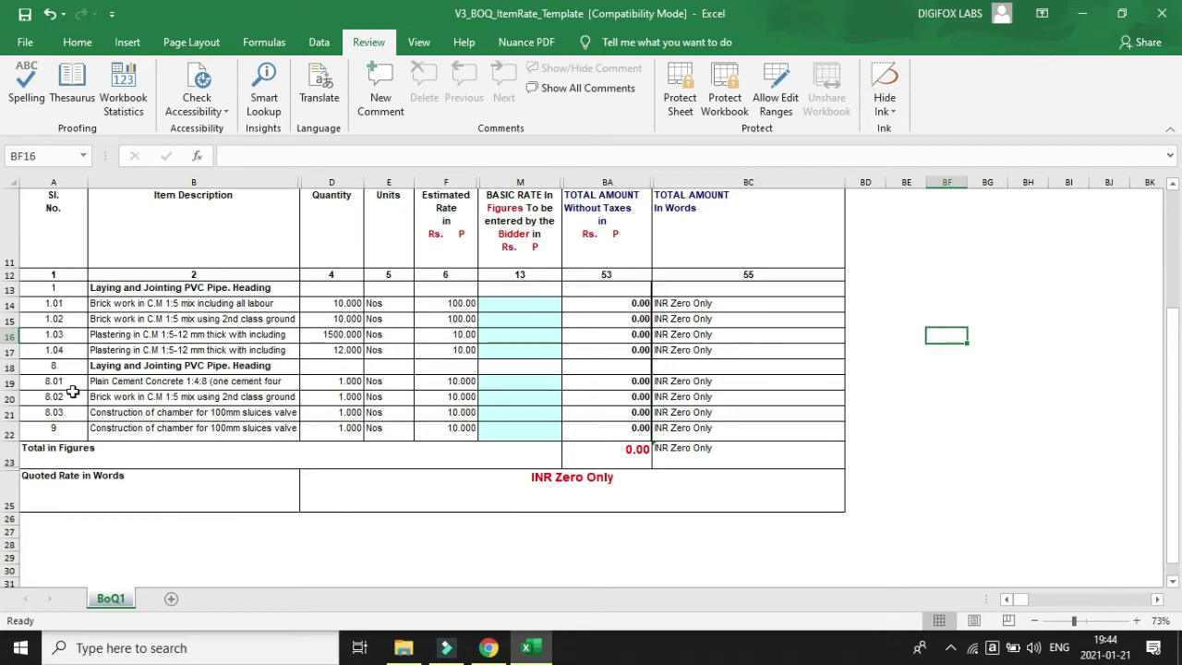
Change the second heading's serial number in A18 from 8 to 2.
click(67, 289)
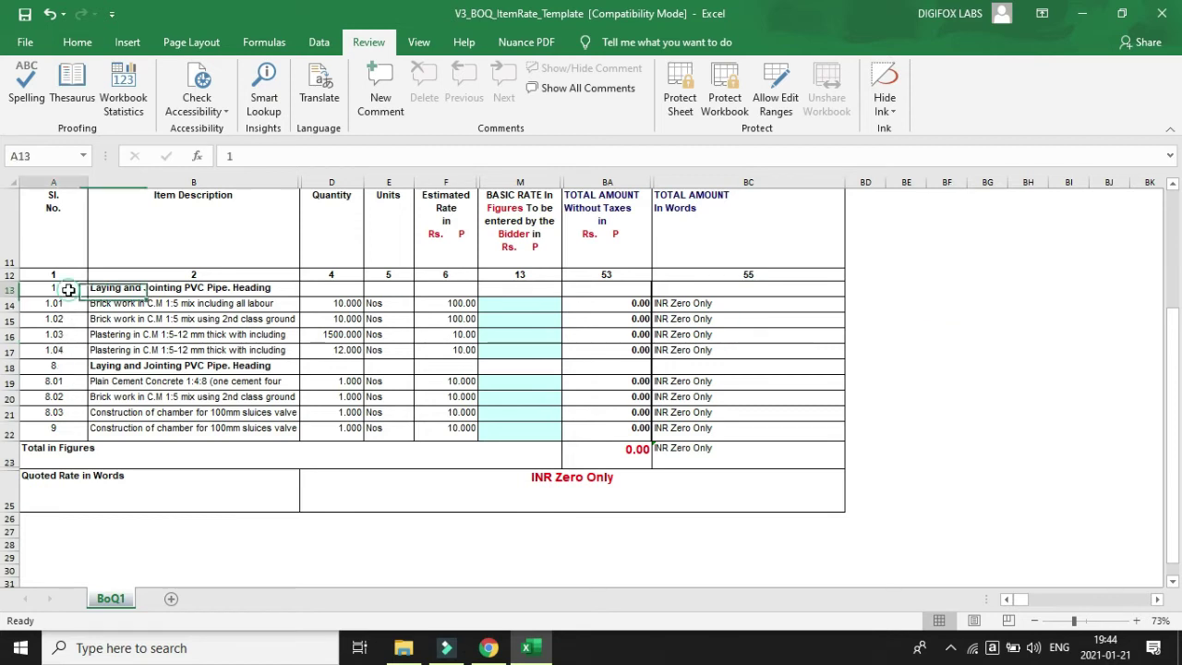
click(55, 366)
text(2)
key(Return)
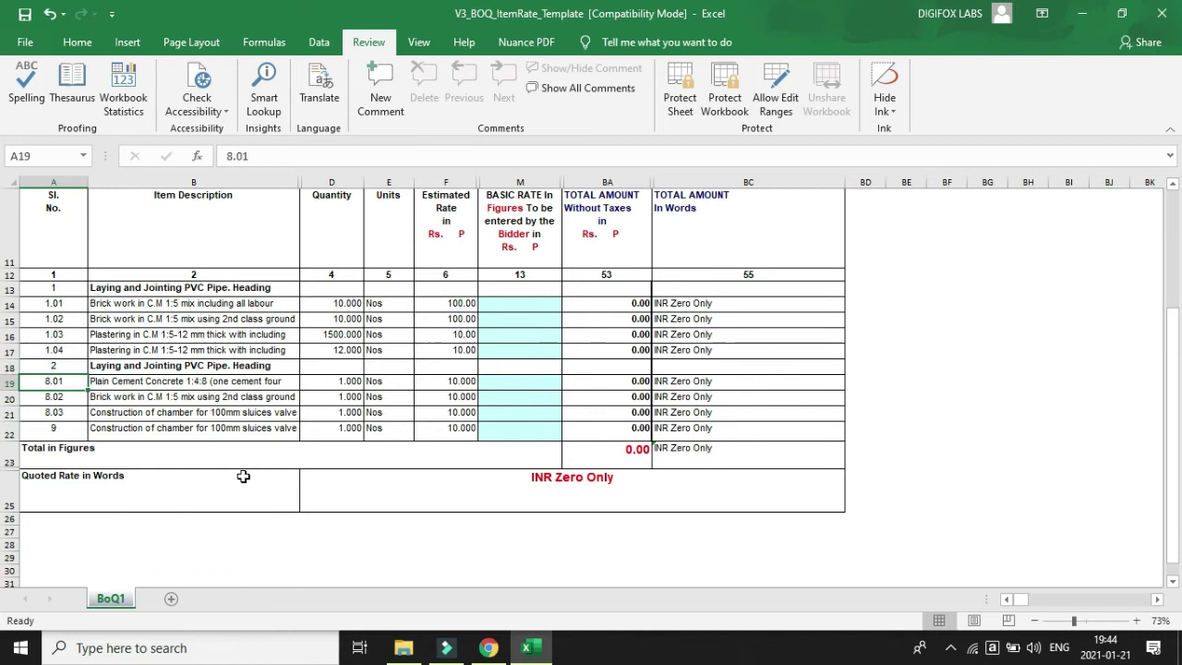
Renumber items 8.01, 8.02 and 8.03 as 2.01, 2.02 and 2.03.
double_click(44, 382)
key(Delete)
text(2)
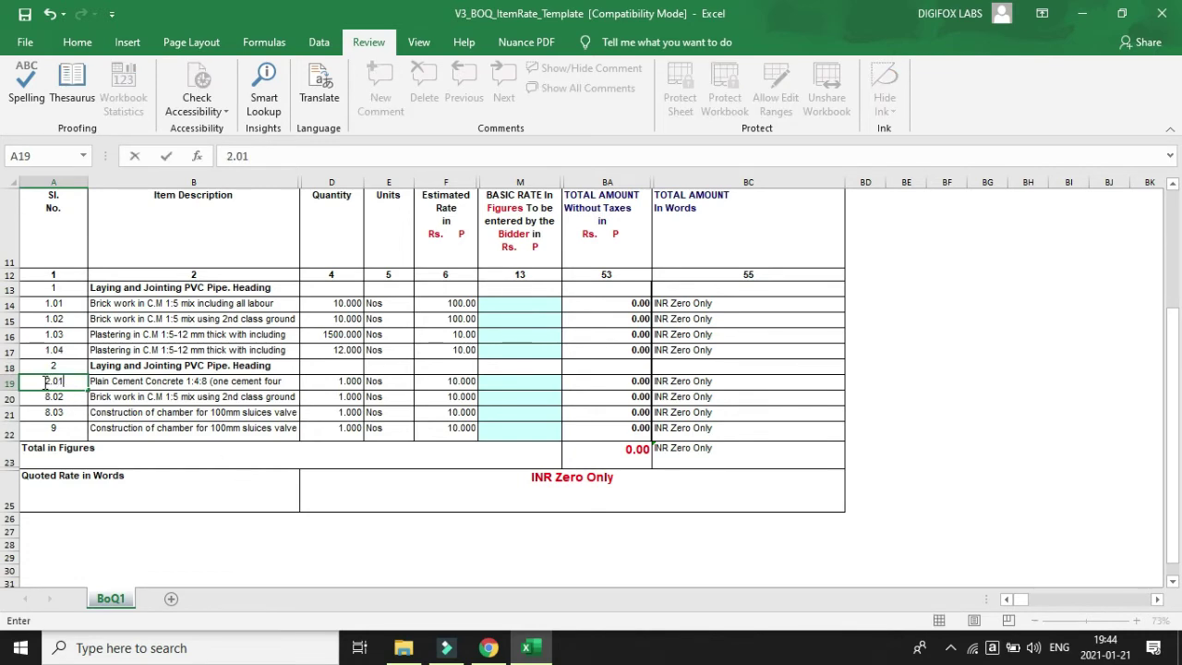
key(Return)
key(F2)
key(Home)
key(Delete)
text(2)
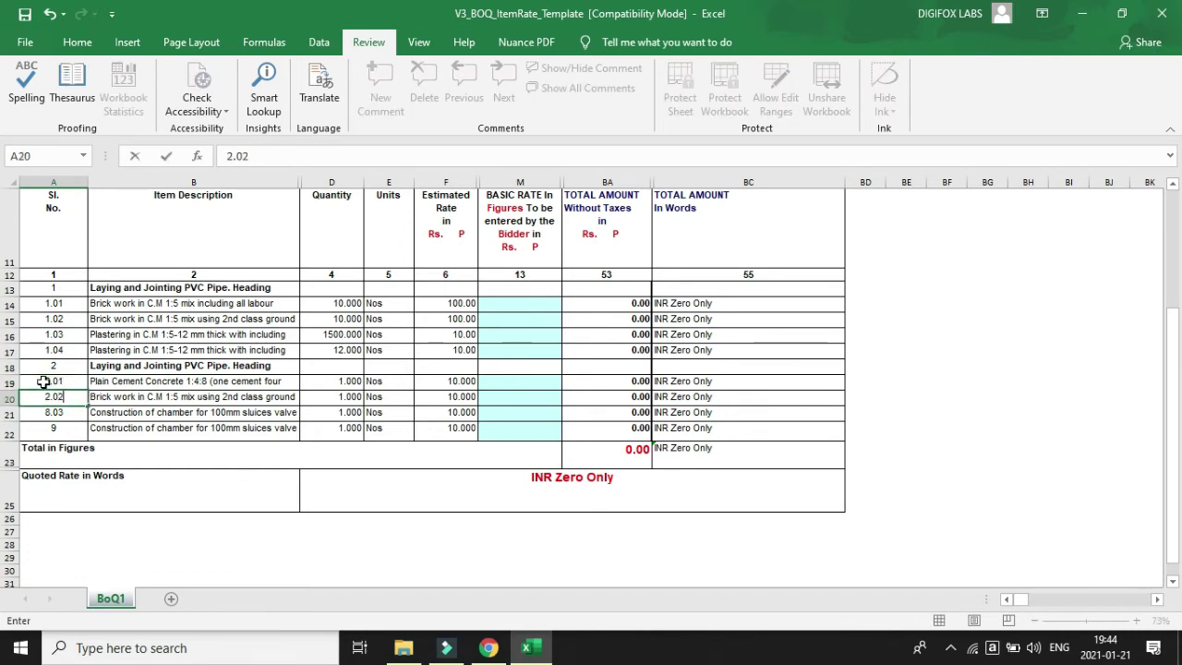
key(Return)
key(F2)
key(Home)
key(Delete)
text(2)
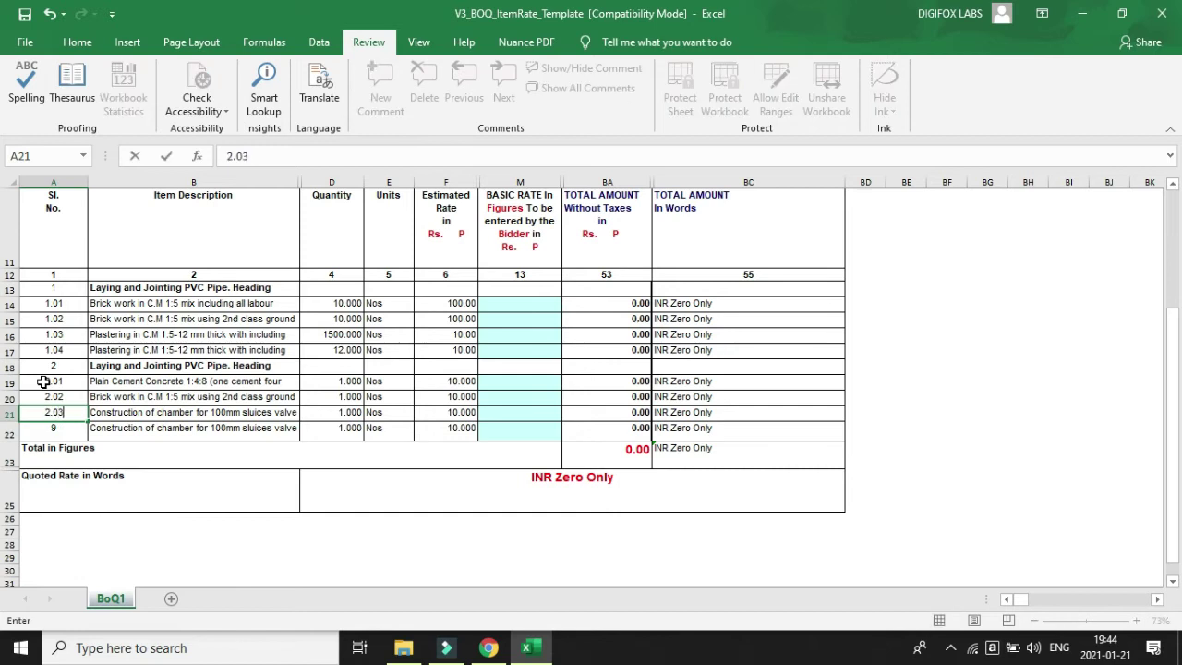
key(Return)
Set the last item's serial number in A22 to 3.
text(2.04)
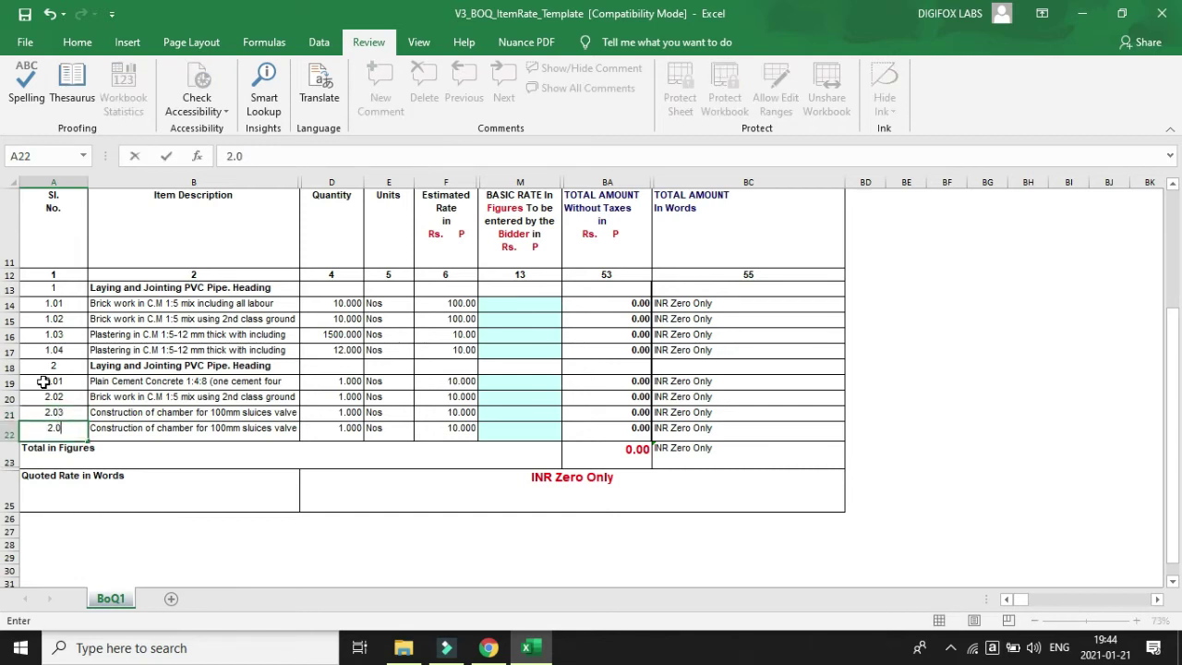
click(184, 454)
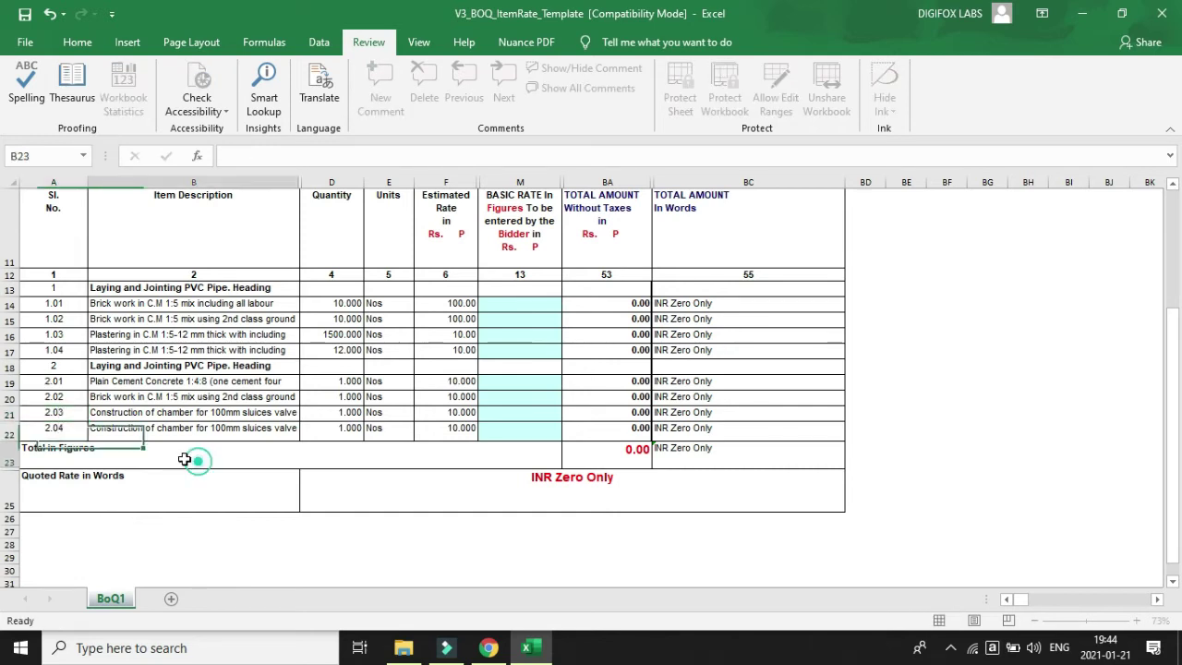
click(67, 434)
text(3)
key(Return)
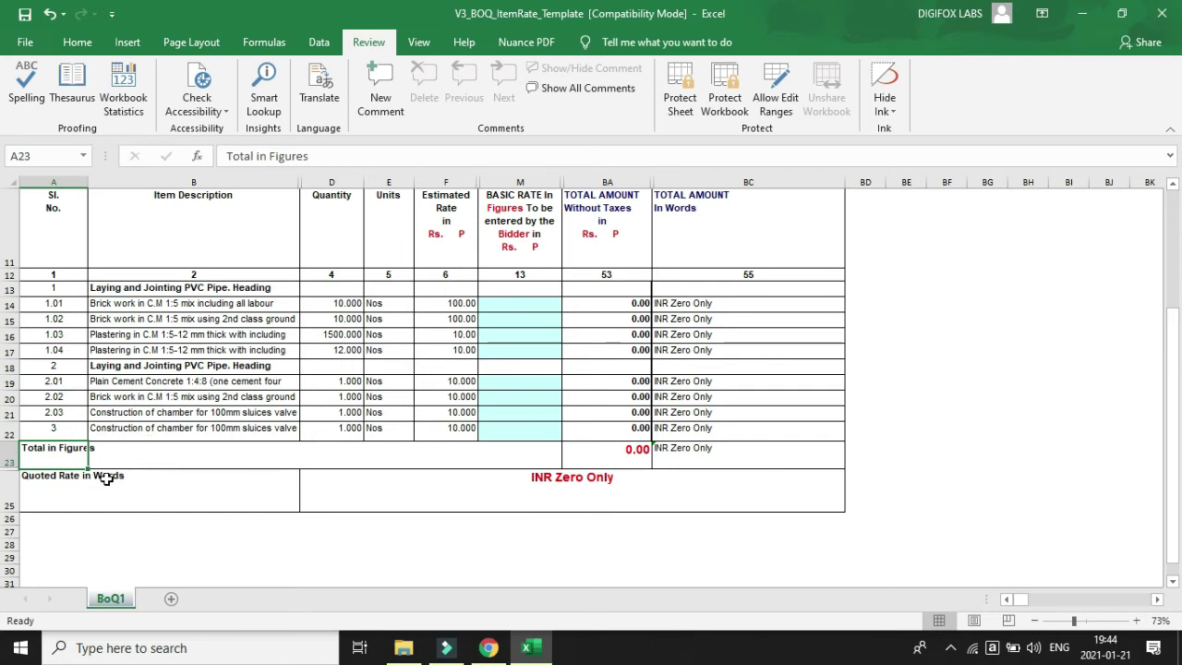
click(120, 430)
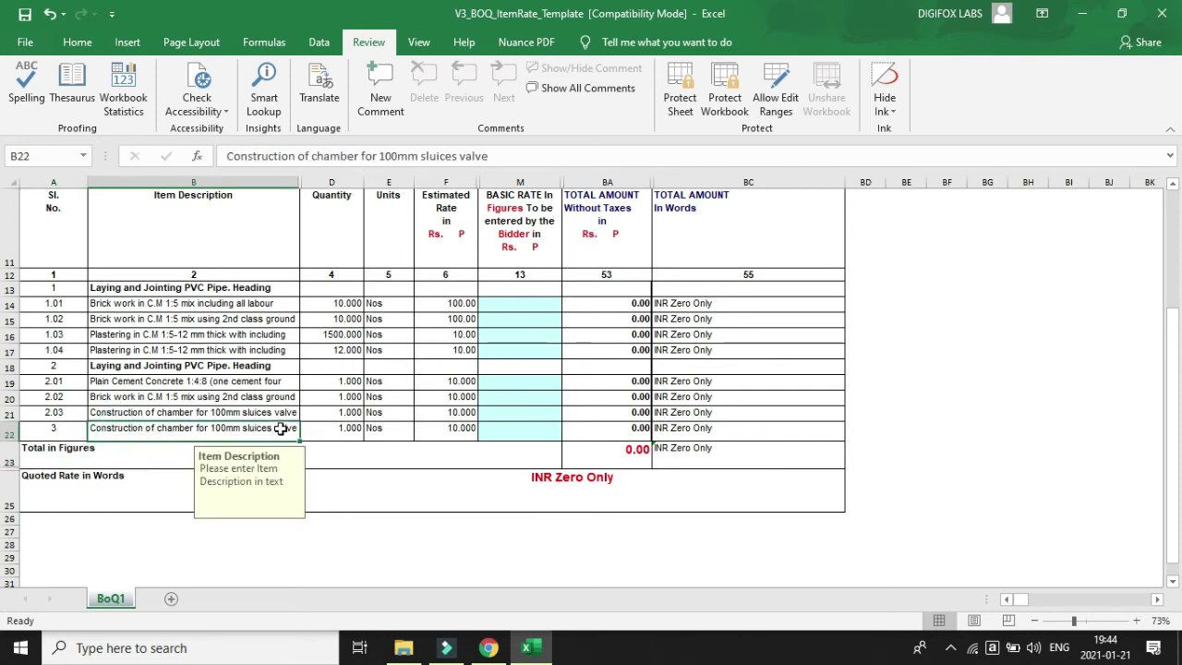
click(51, 429)
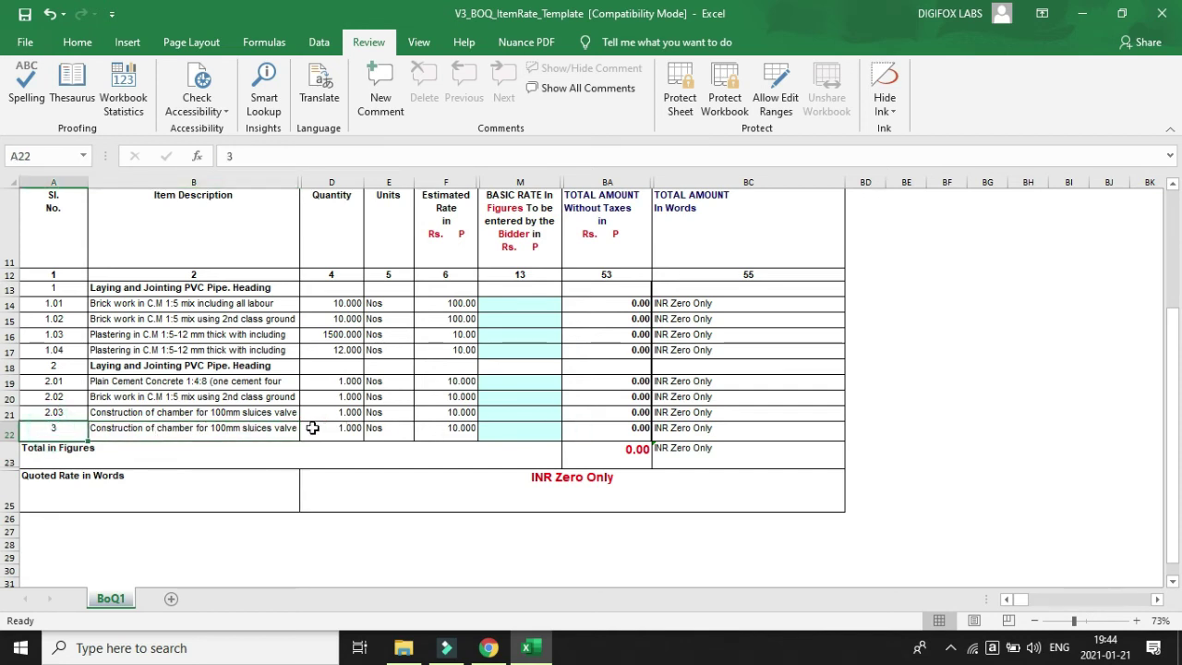
Copy row 22 and insert it as a duplicate row 23 below itself.
click(11, 432)
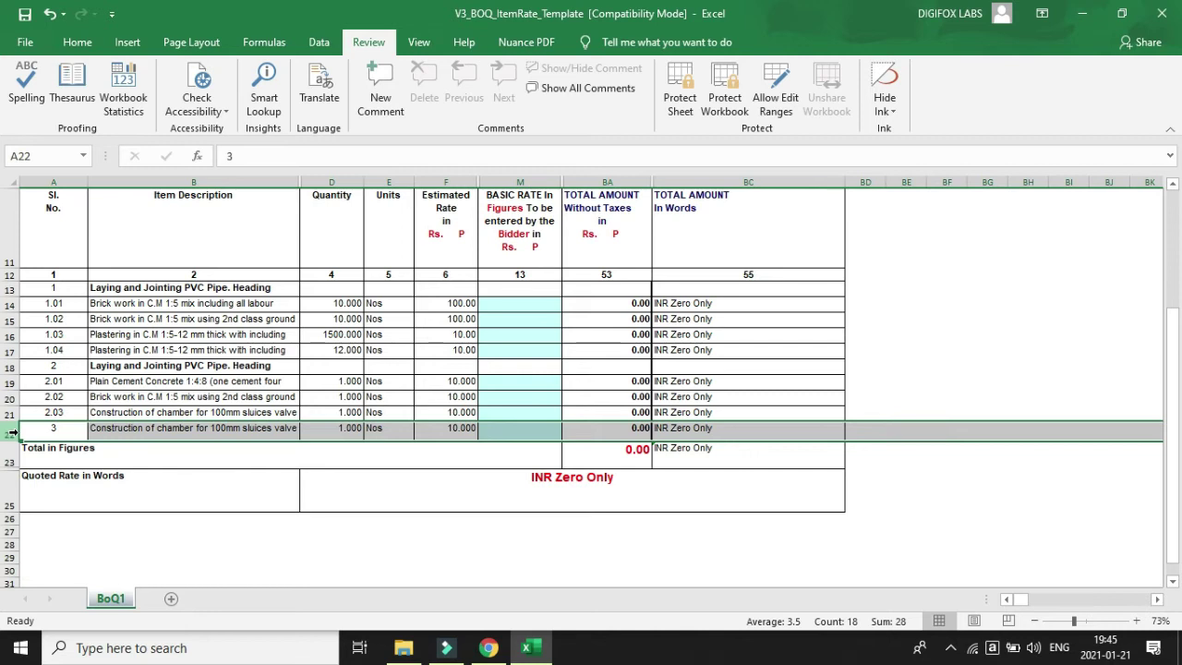
right_click(12, 436)
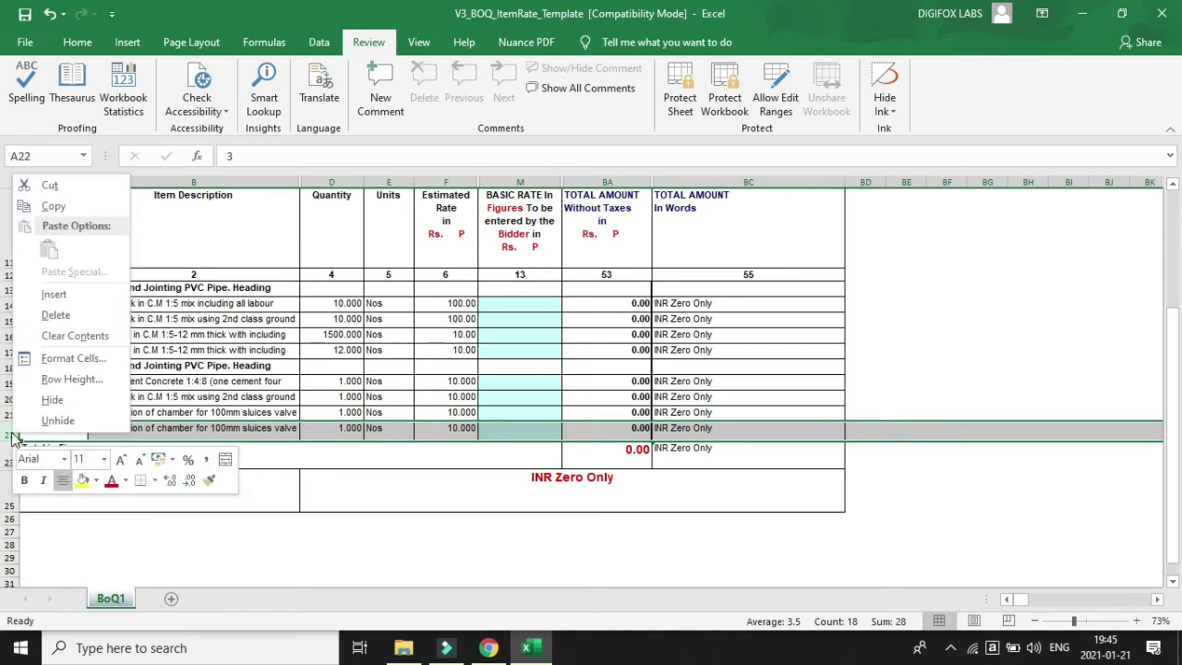
click(80, 207)
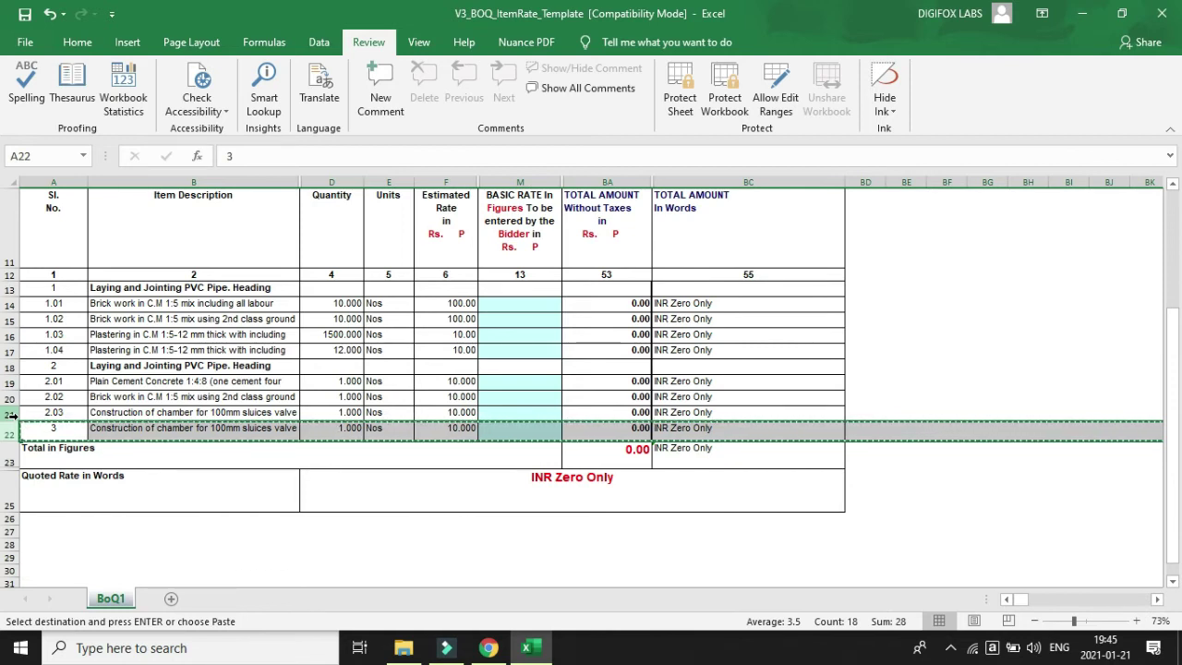
right_click(13, 431)
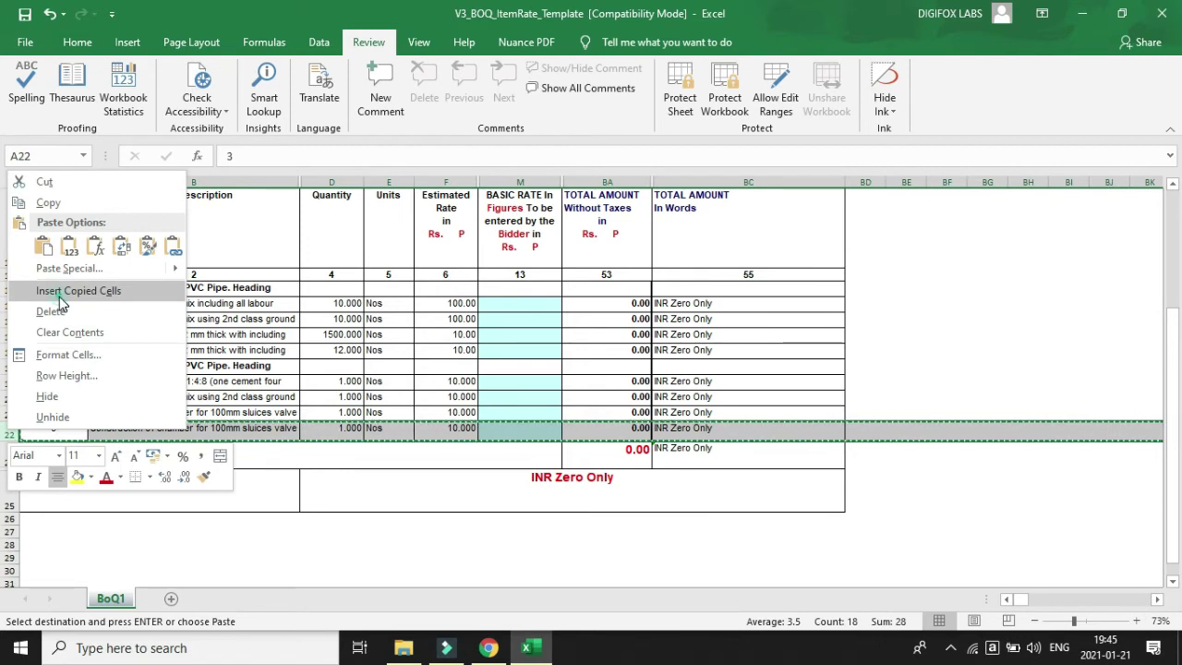
click(59, 293)
key(Escape)
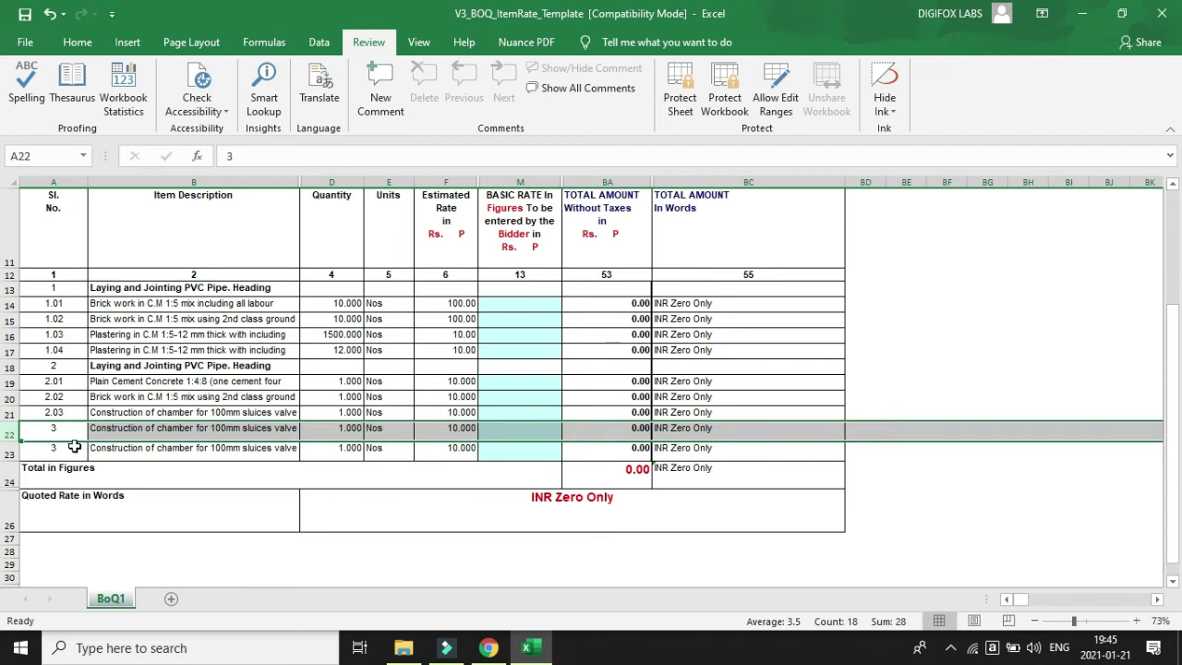
Check the copied row's rate, units, quantity and amount, then number it 4.
click(462, 427)
click(400, 430)
click(348, 430)
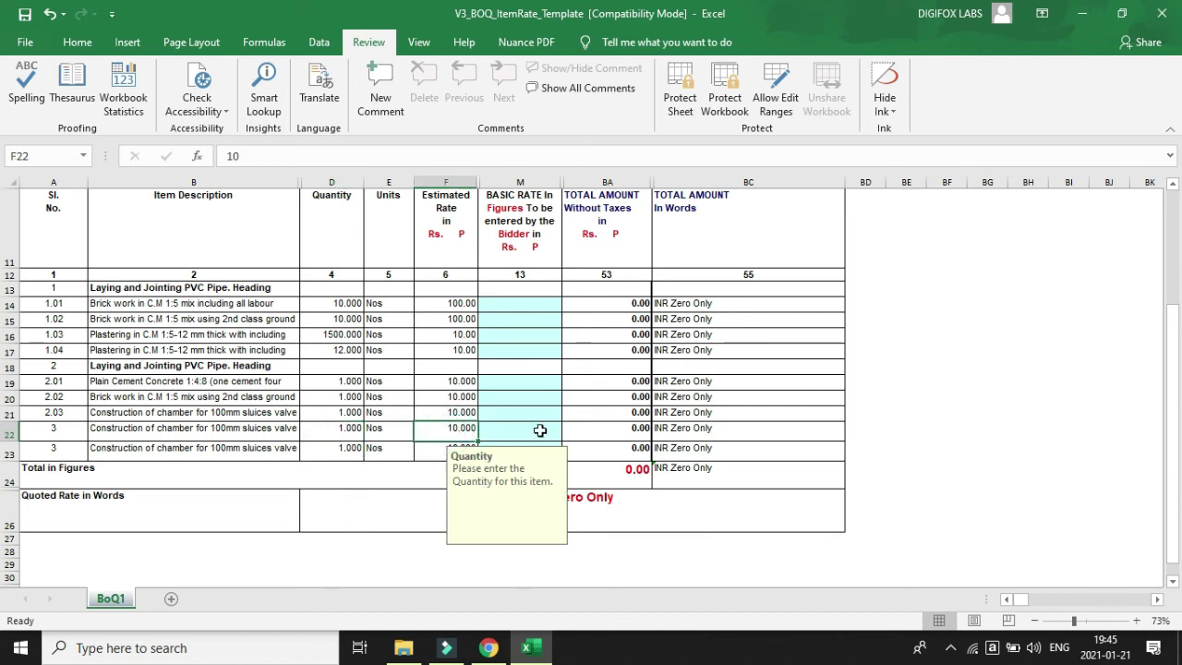
click(614, 428)
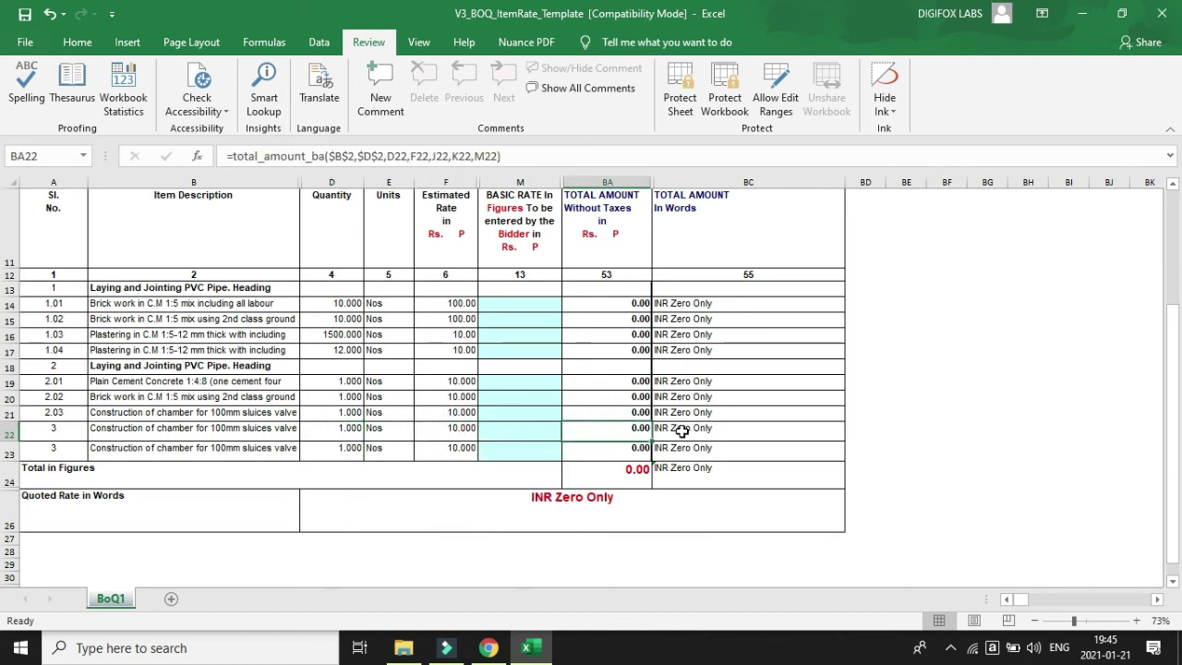
click(10, 453)
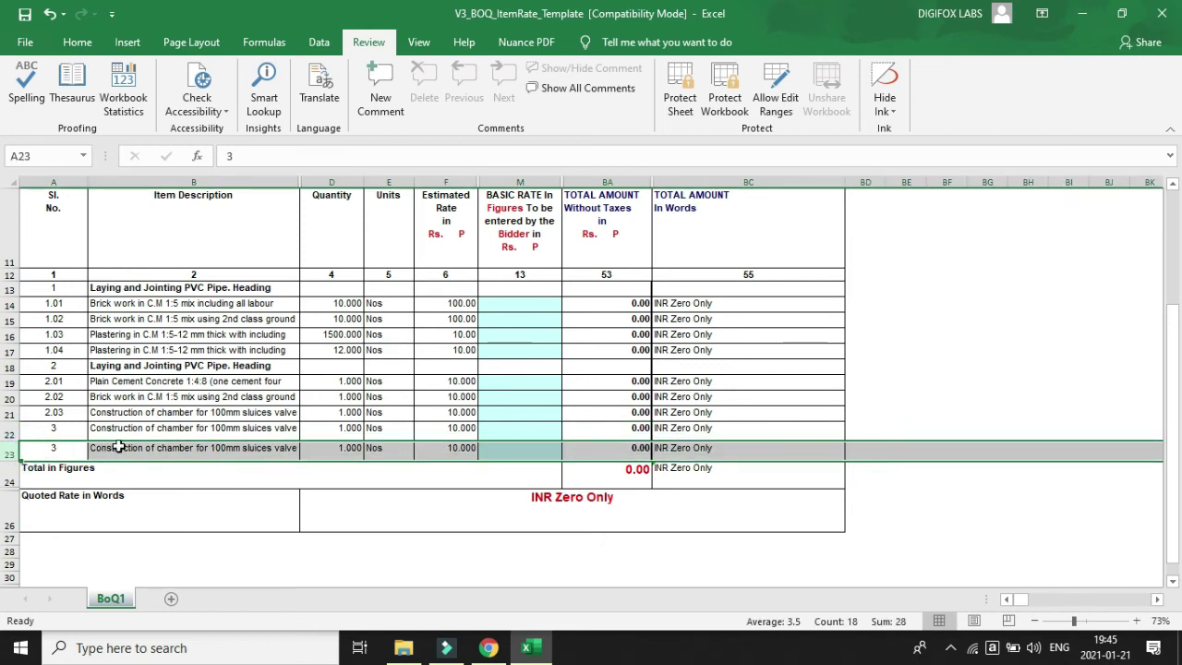
click(155, 429)
click(61, 449)
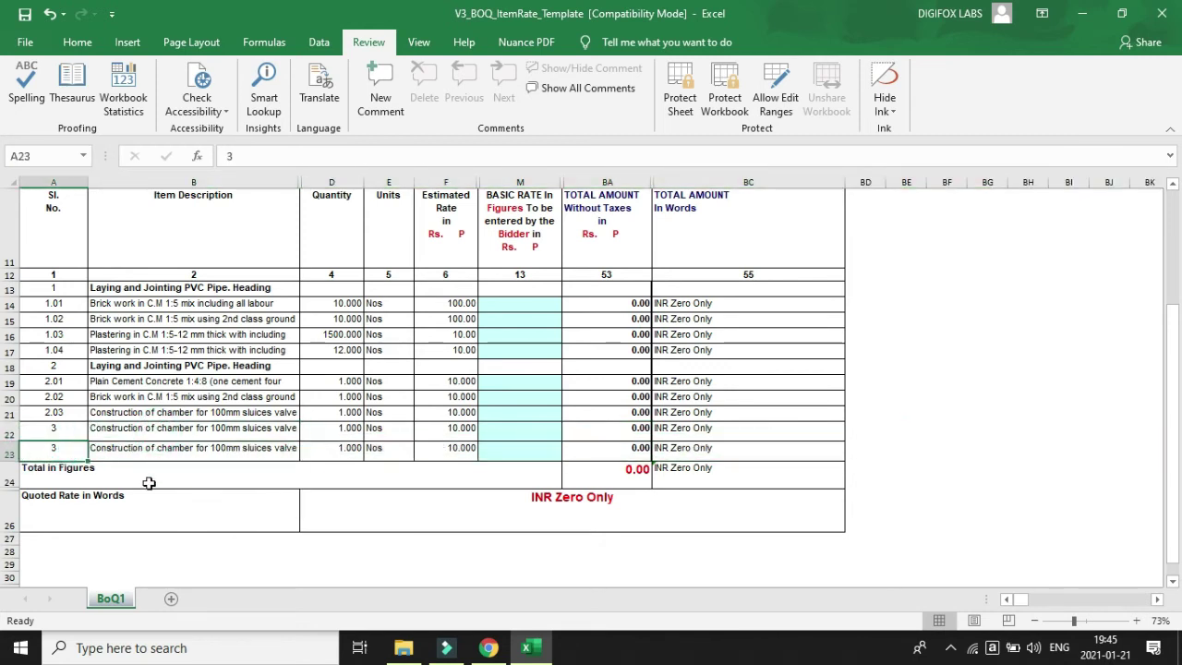
text(4)
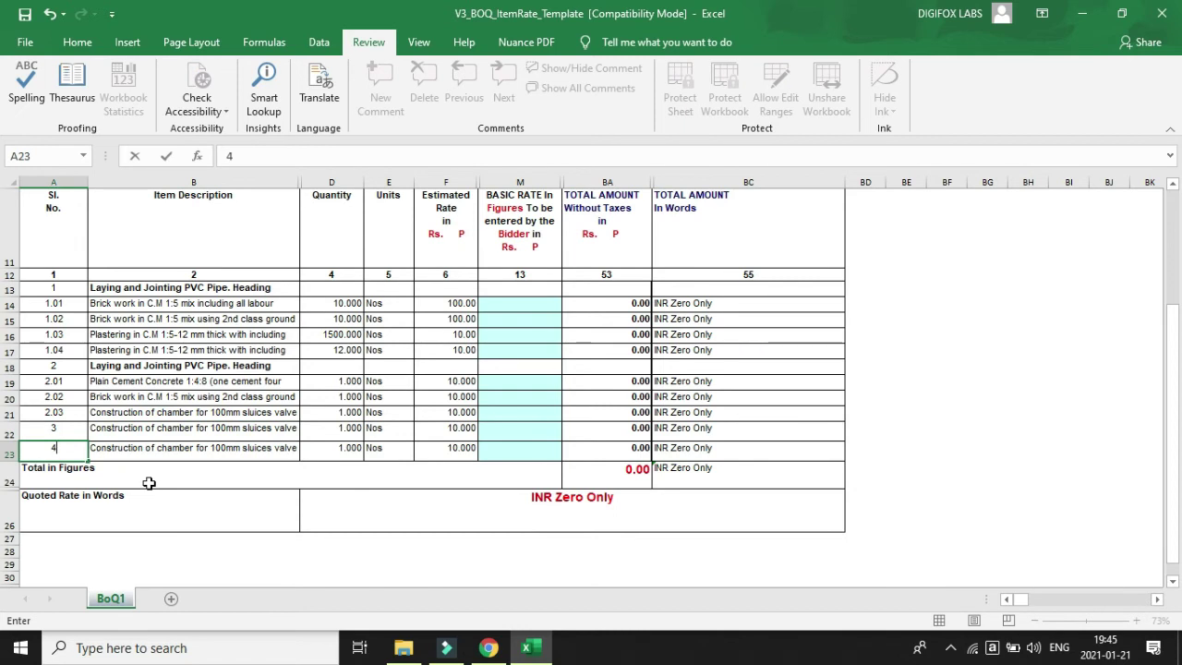
key(Tab)
click(409, 475)
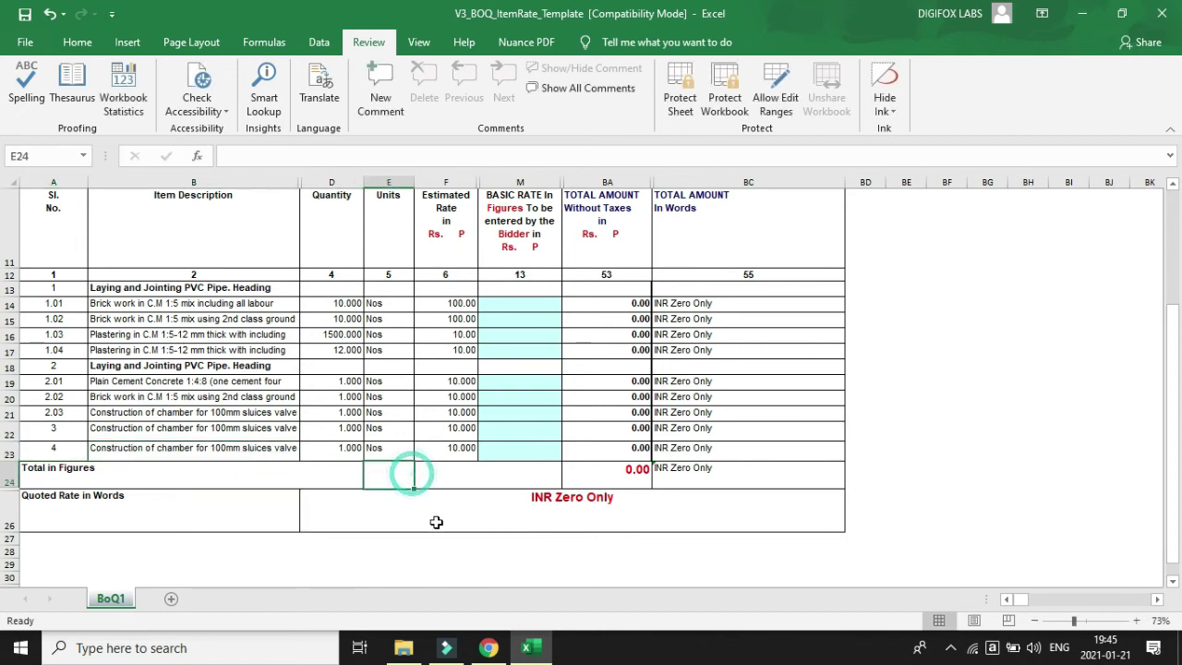
scroll(430, 525, up, 3)
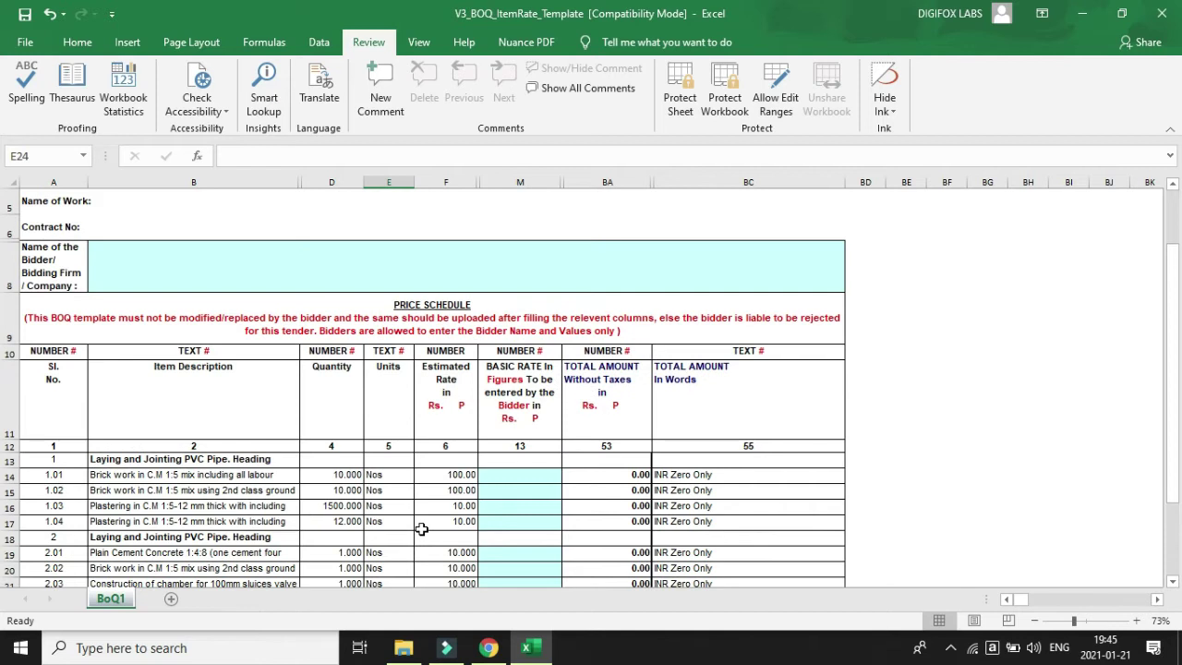
scroll(419, 525, down, 3)
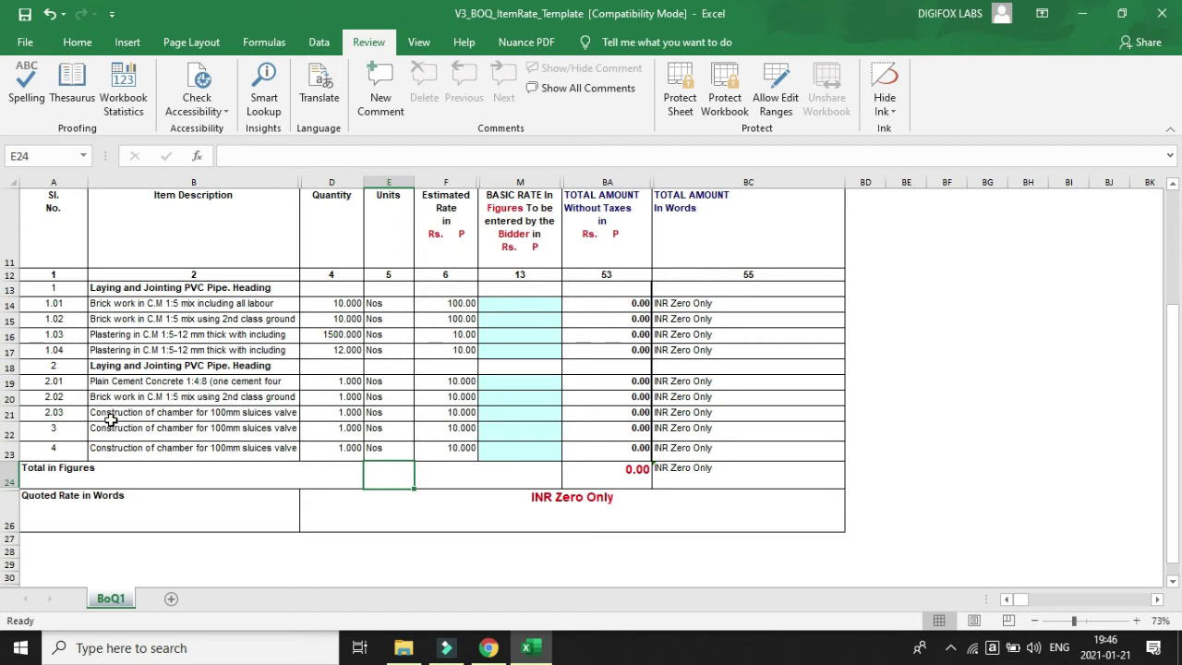
scroll(108, 436, up, 2)
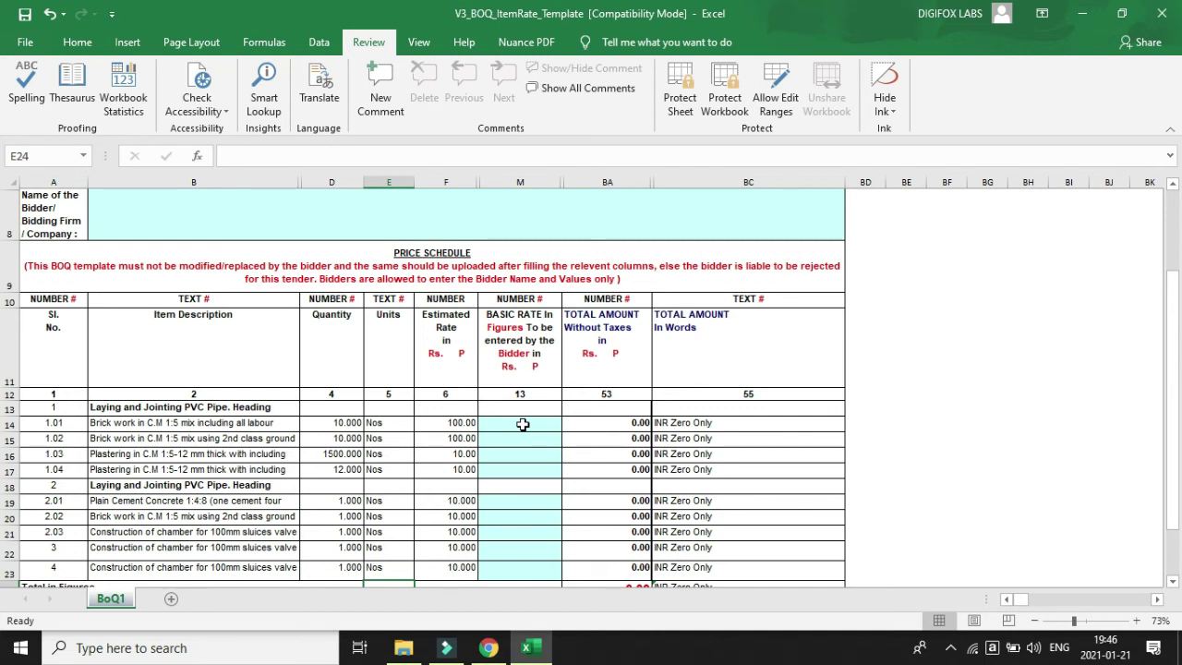
click(446, 346)
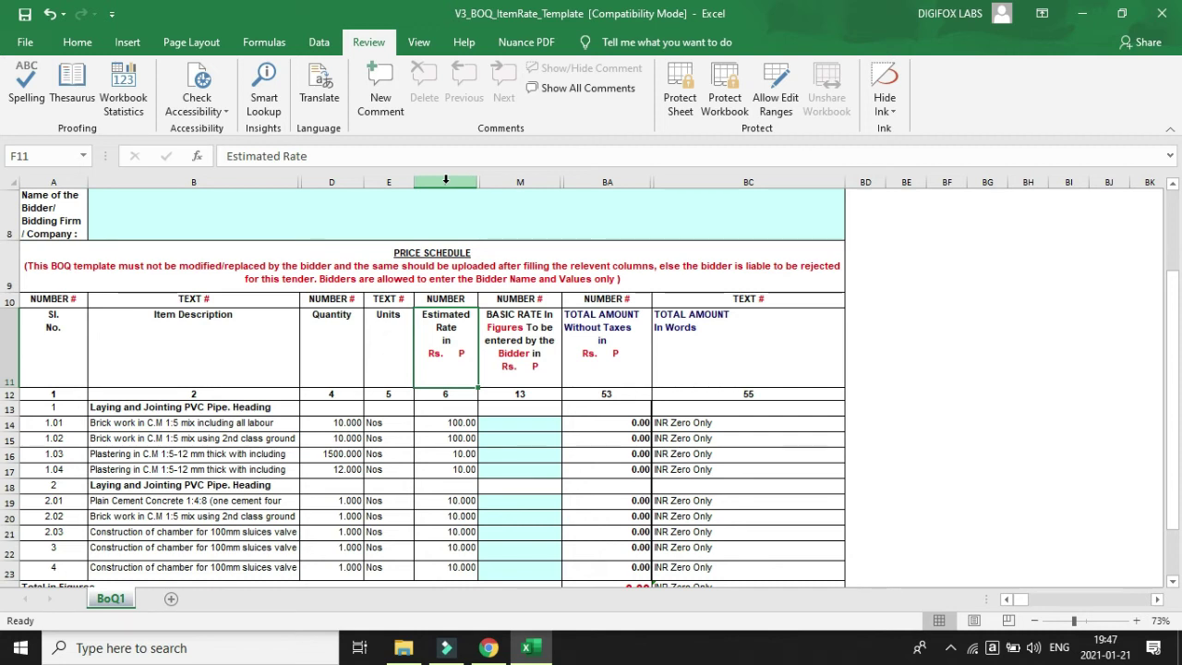
Hide column F (Estimated Rate) and column E (Units) via the header right-click menu.
right_click(445, 180)
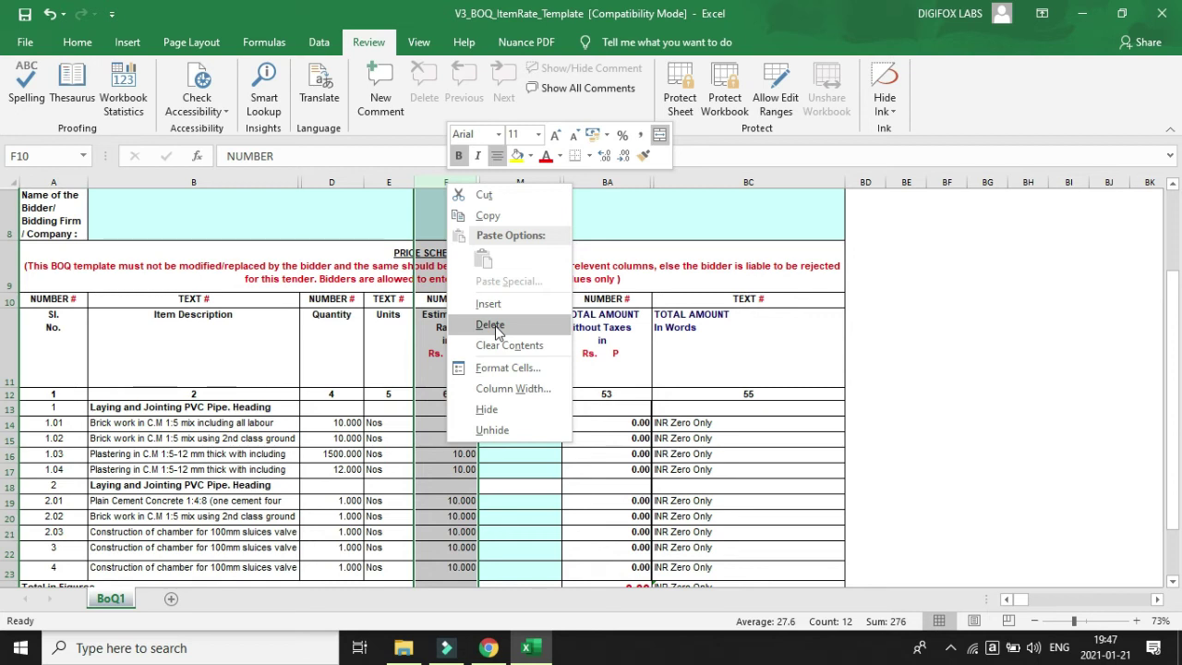
click(492, 409)
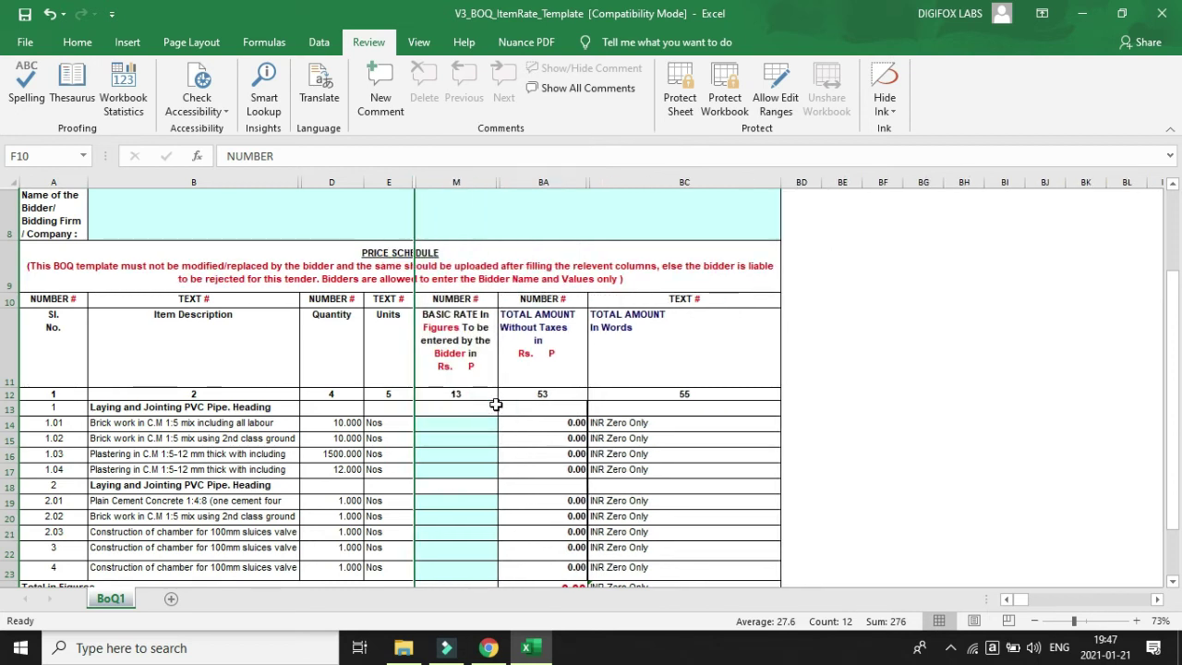
scroll(680, 368, down, 2)
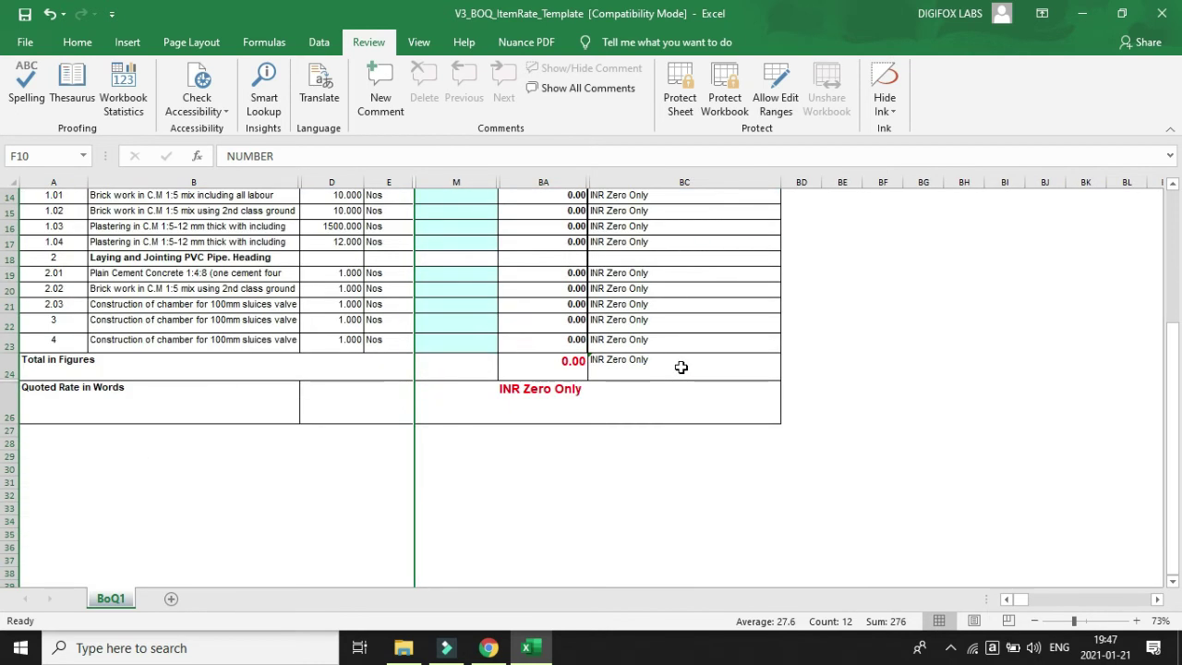
scroll(680, 367, up, 4)
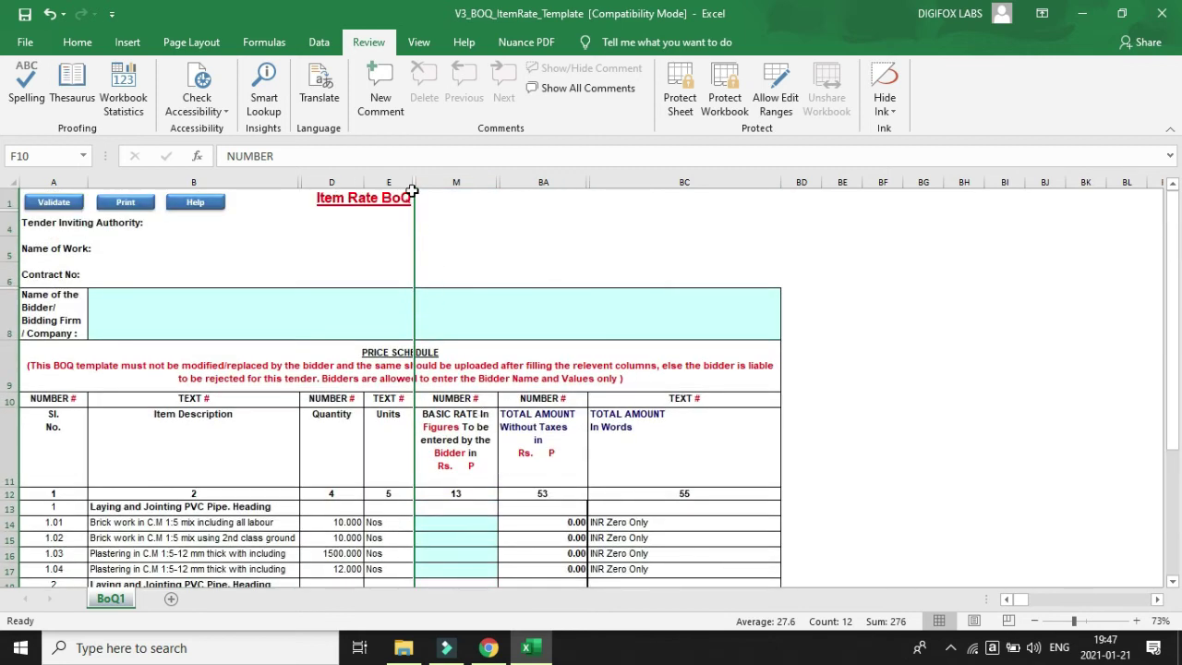
scroll(452, 387, down, 2)
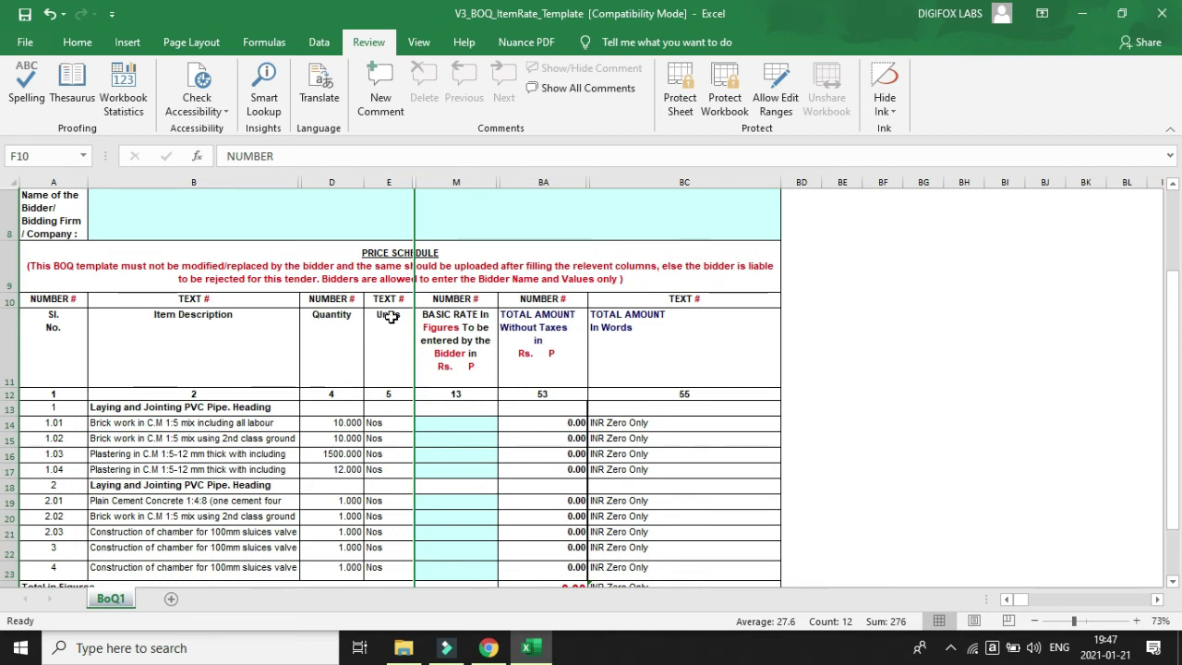
click(392, 177)
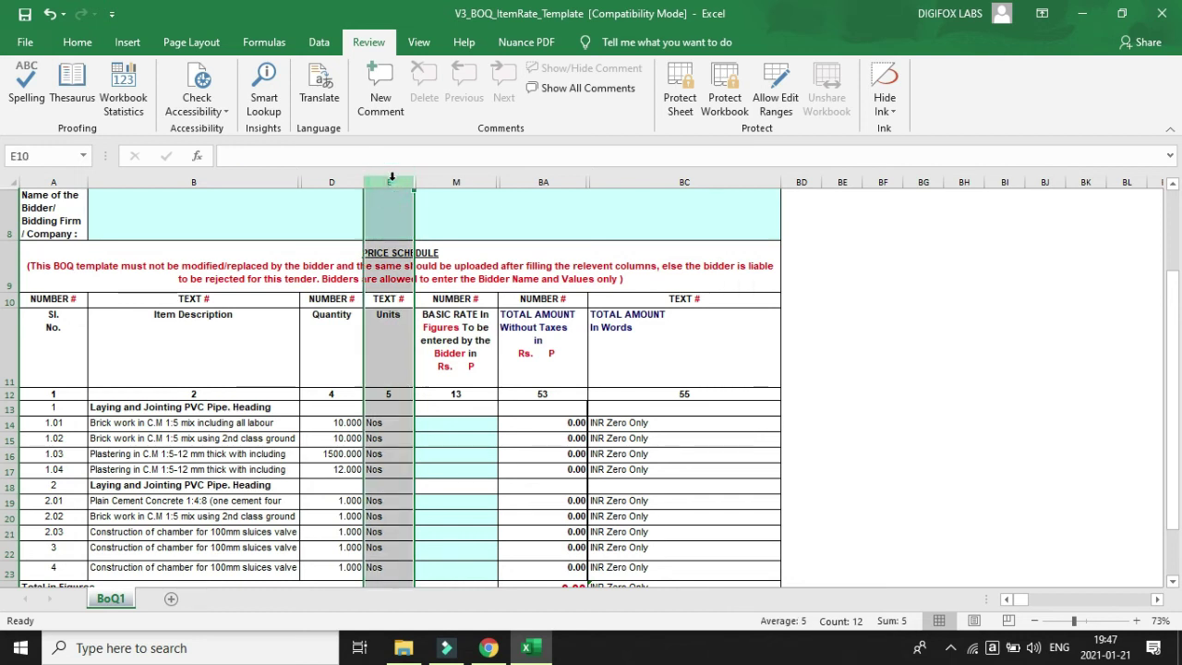
right_click(401, 181)
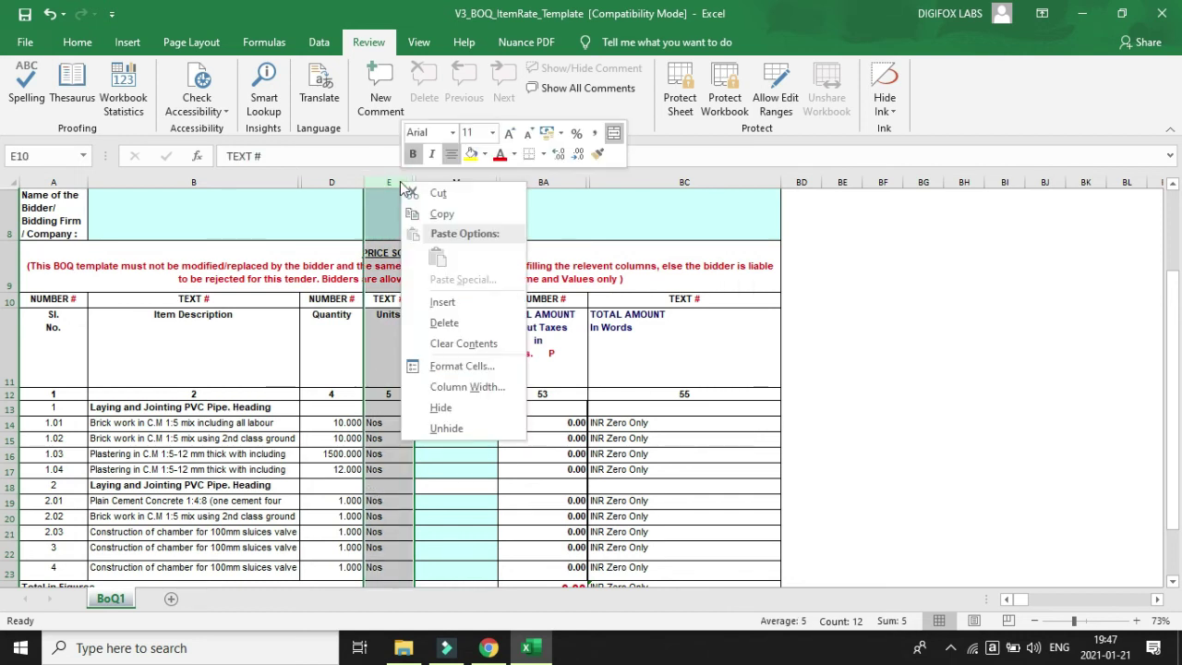
click(461, 407)
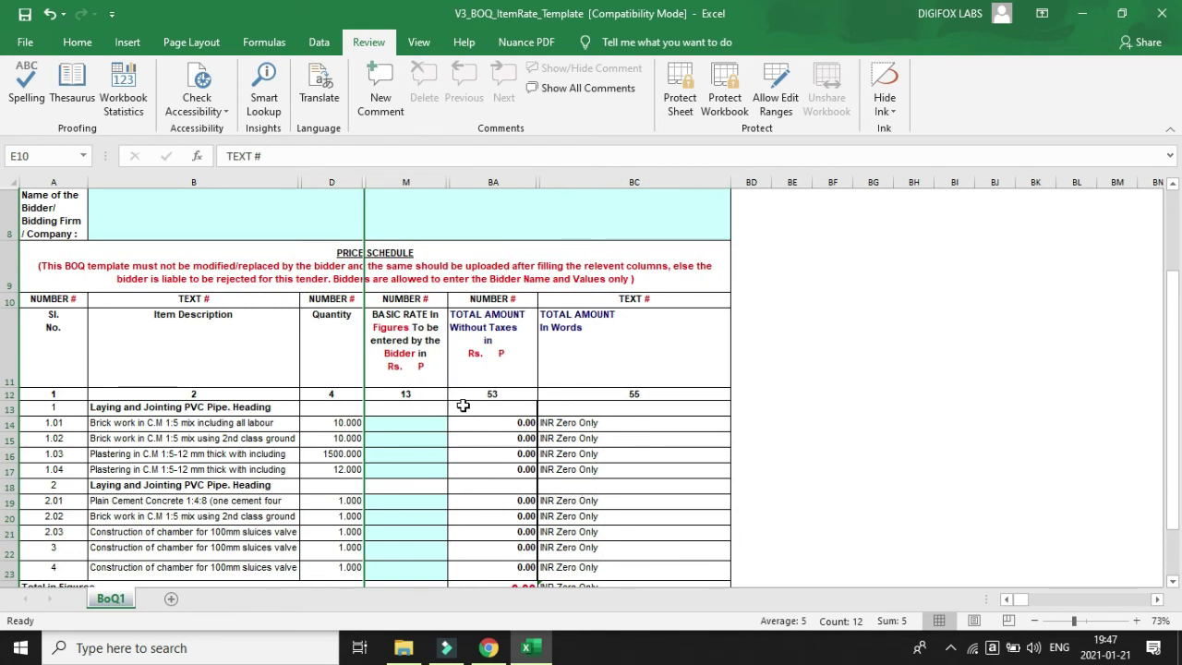
scroll(433, 477, down, 2)
scroll(433, 483, up, 4)
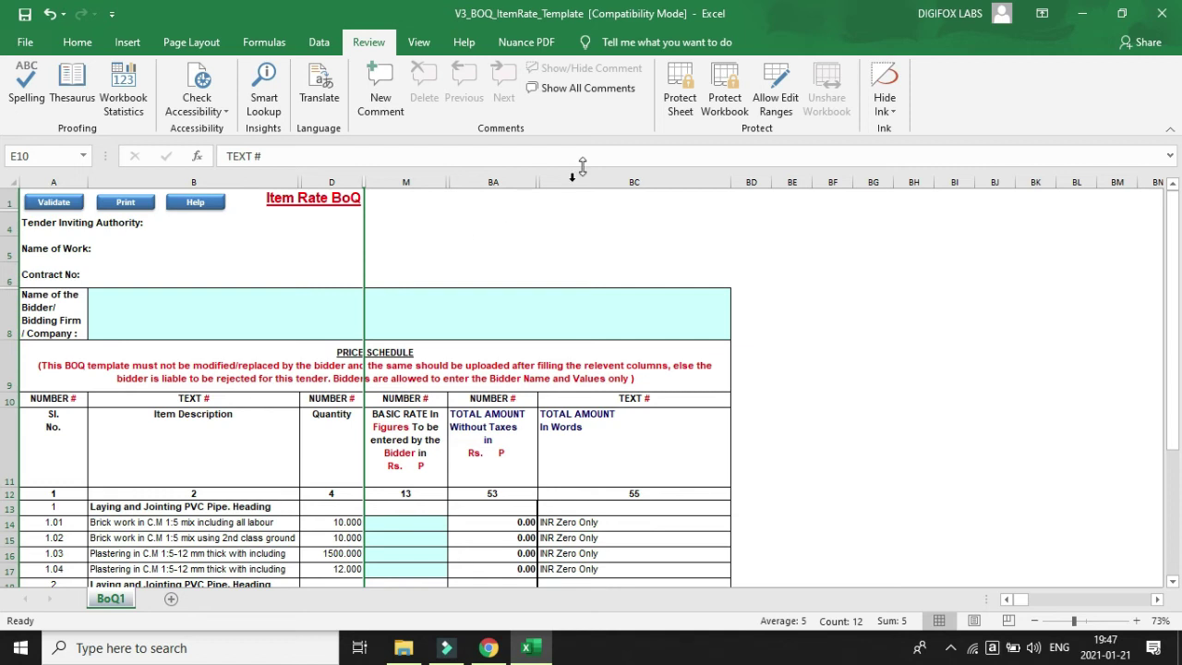
Apply Protect Sheet to BoQ1, entering and re-entering the sheet password.
click(679, 97)
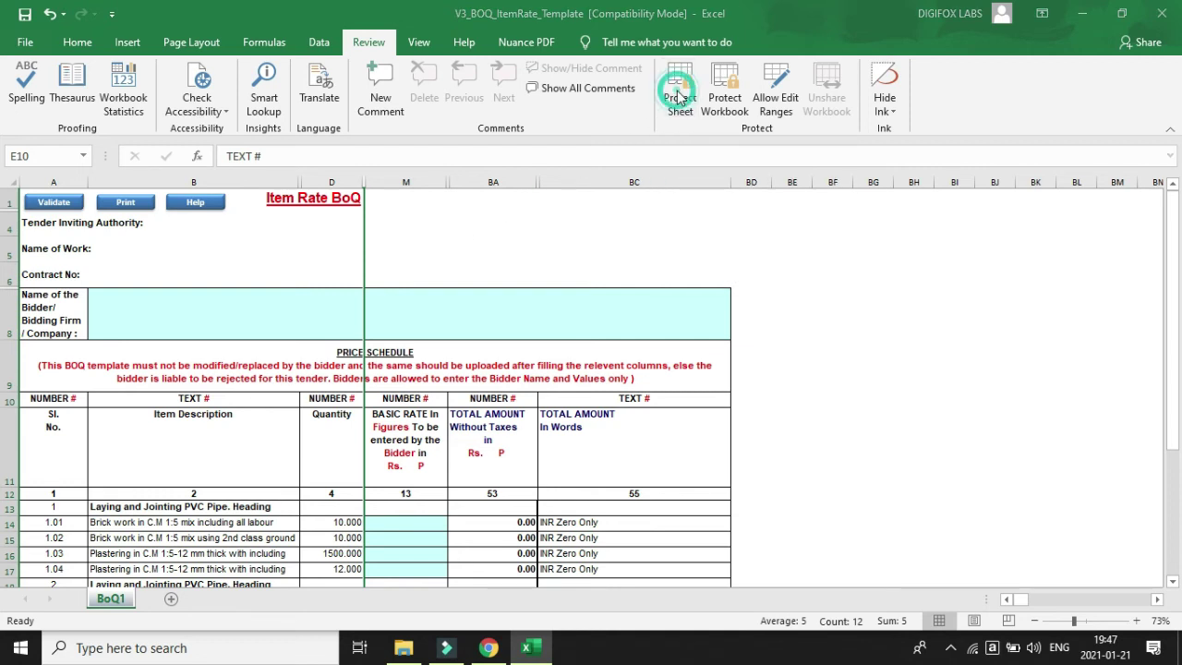
click(510, 225)
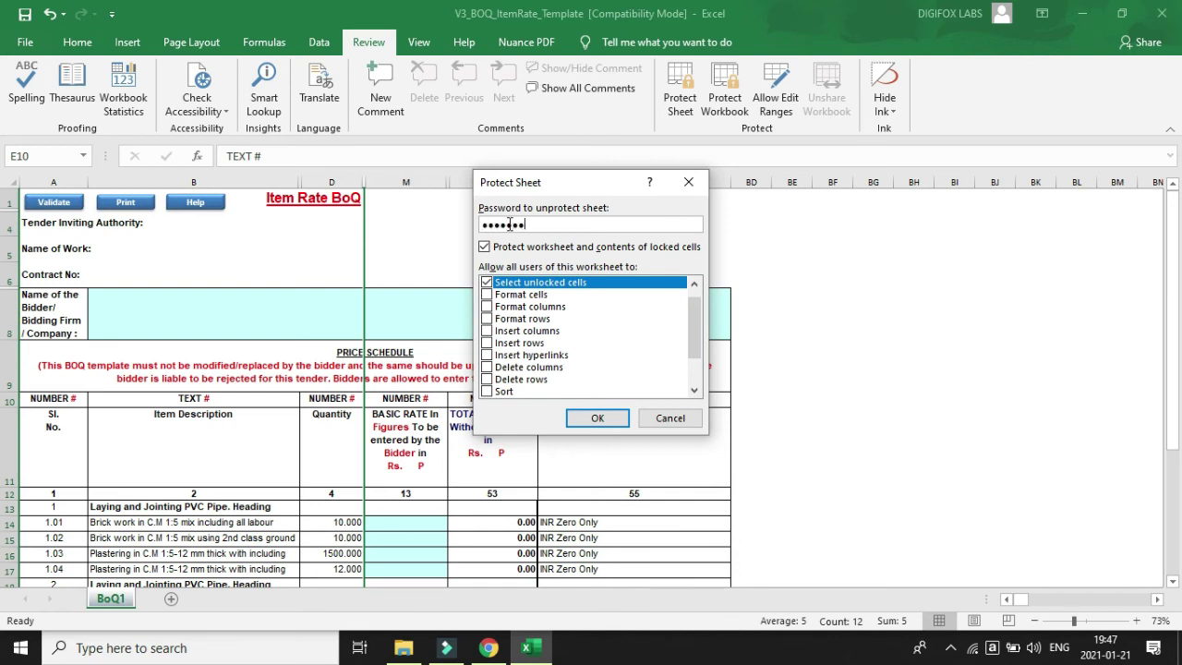
click(577, 417)
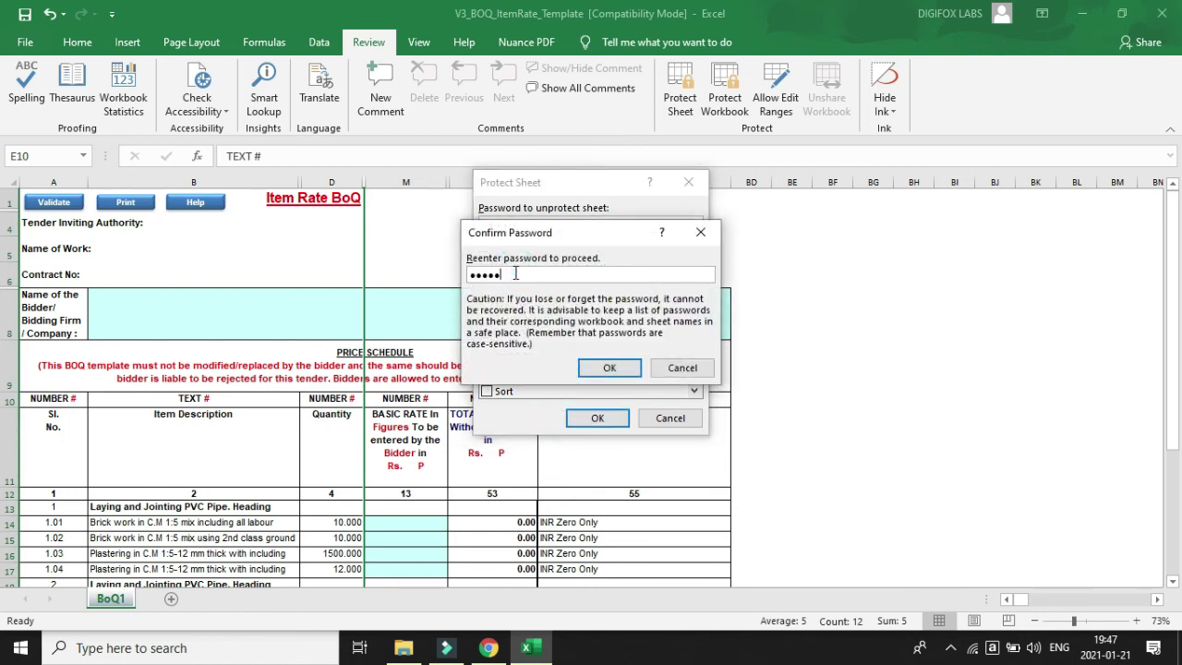
click(609, 367)
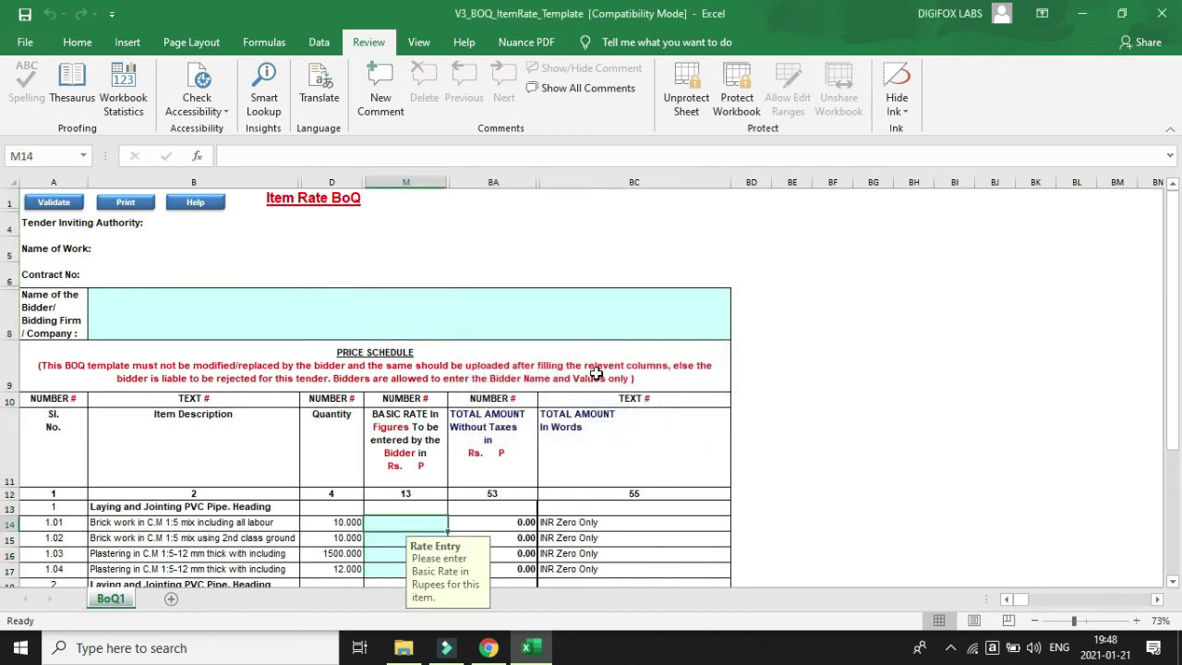
scroll(591, 507, down, 3)
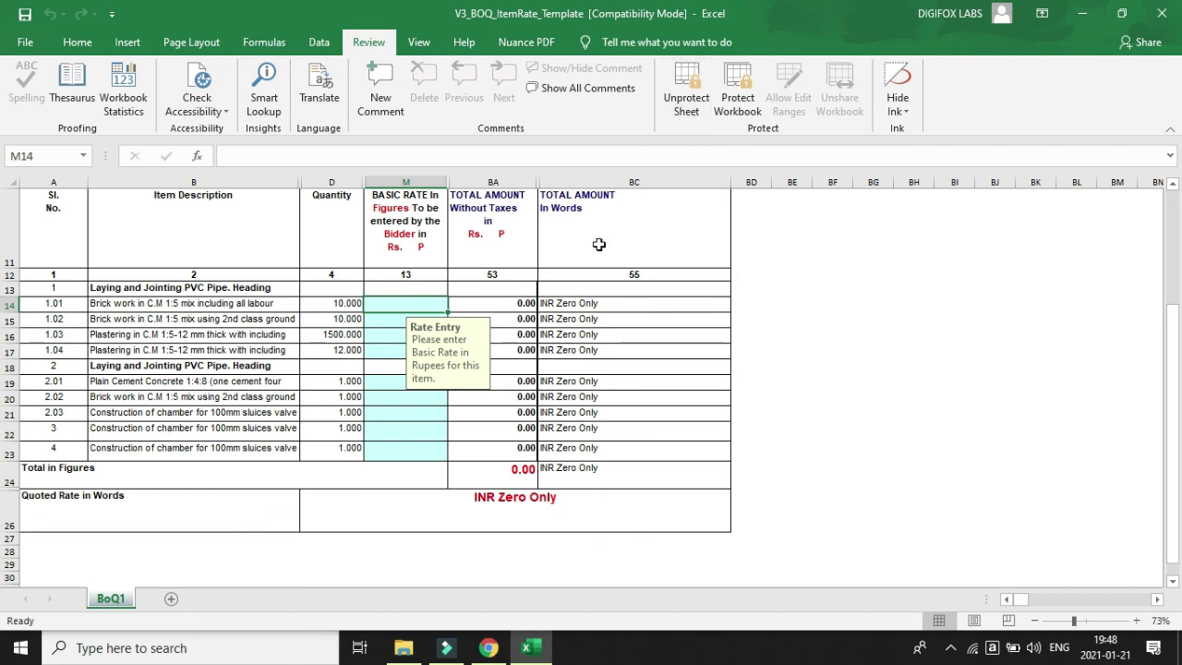
scroll(159, 480, up, 2)
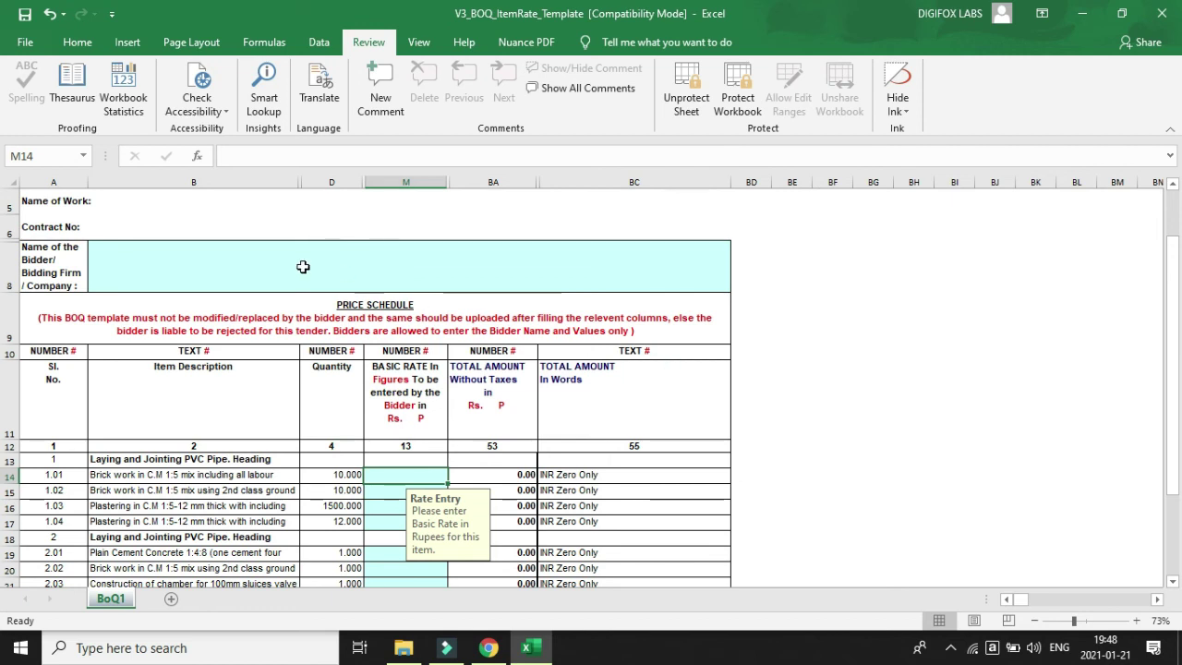
click(266, 268)
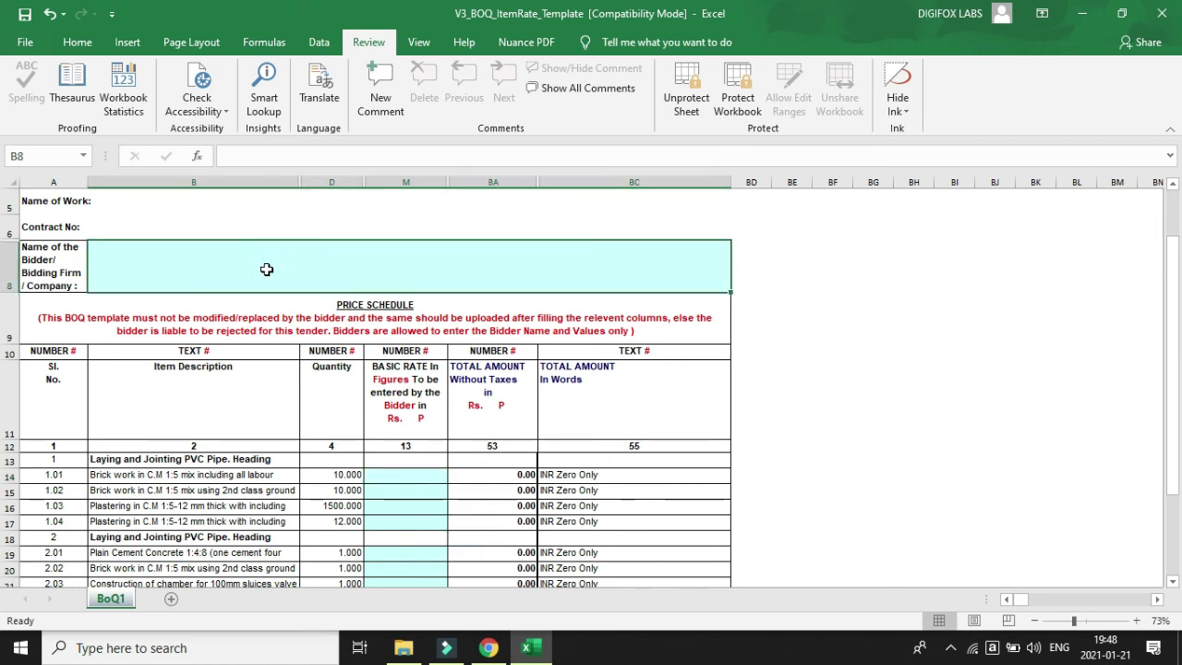
scroll(193, 304, up, 2)
click(164, 319)
scroll(349, 446, down, 4)
click(387, 318)
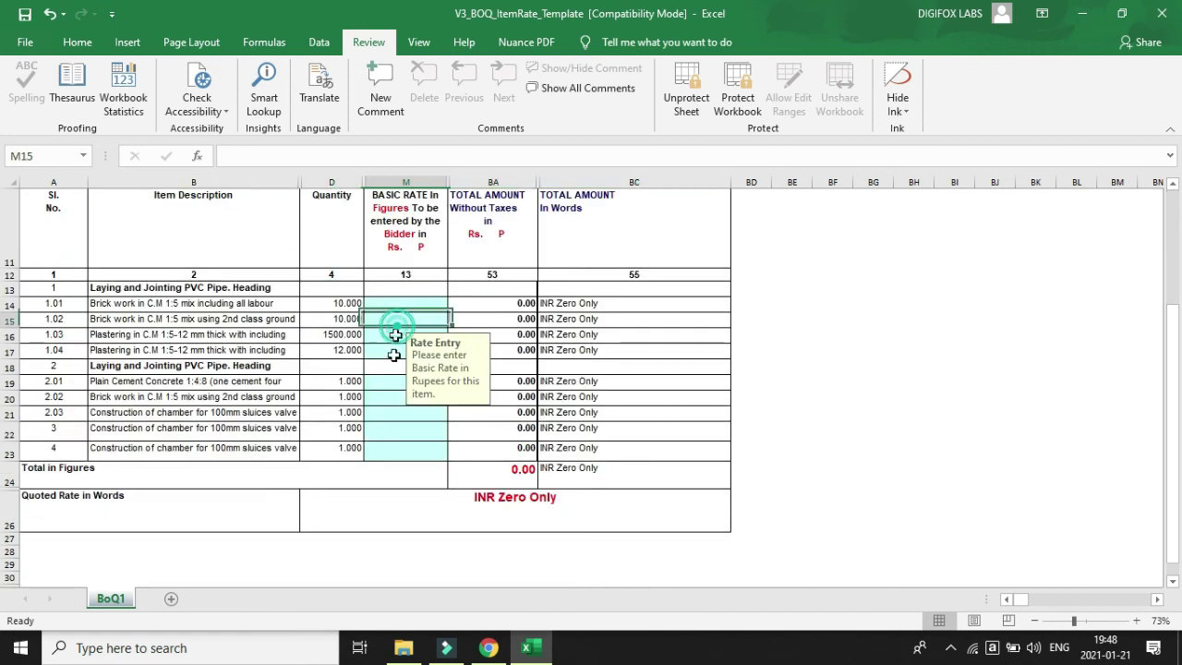
click(382, 428)
scroll(304, 524, up, 4)
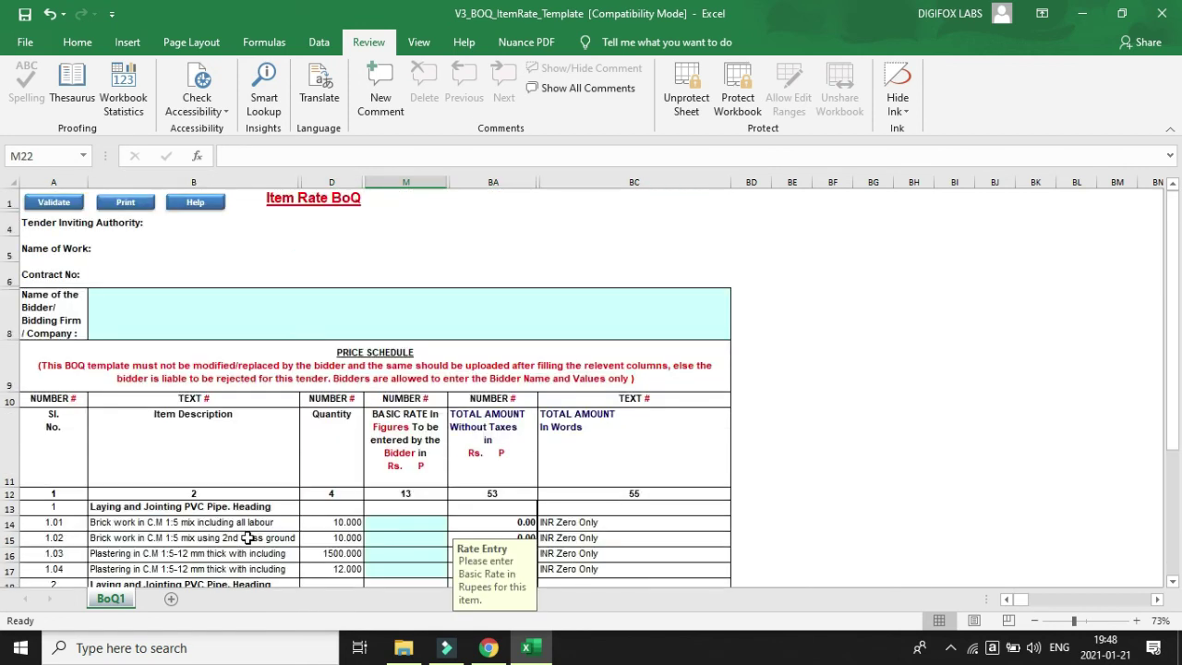
click(65, 201)
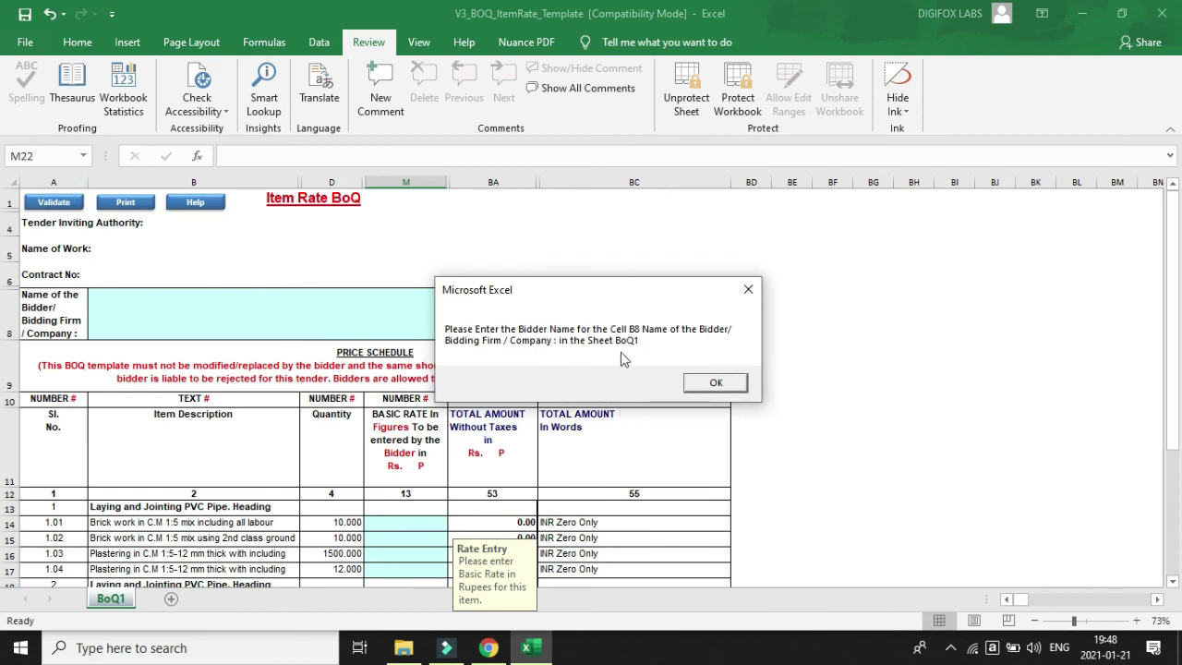
click(717, 384)
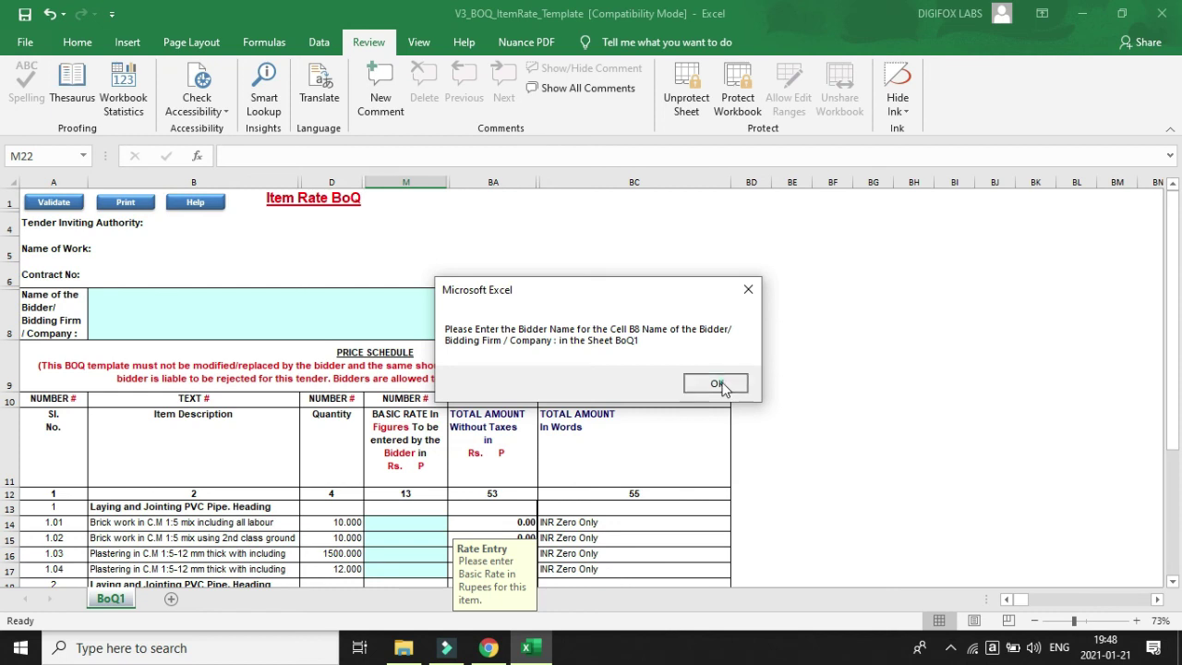
Save the .xls workbook, dismissing the bidder name reminder and continuing past the Compatibility Checker.
click(25, 16)
click(717, 384)
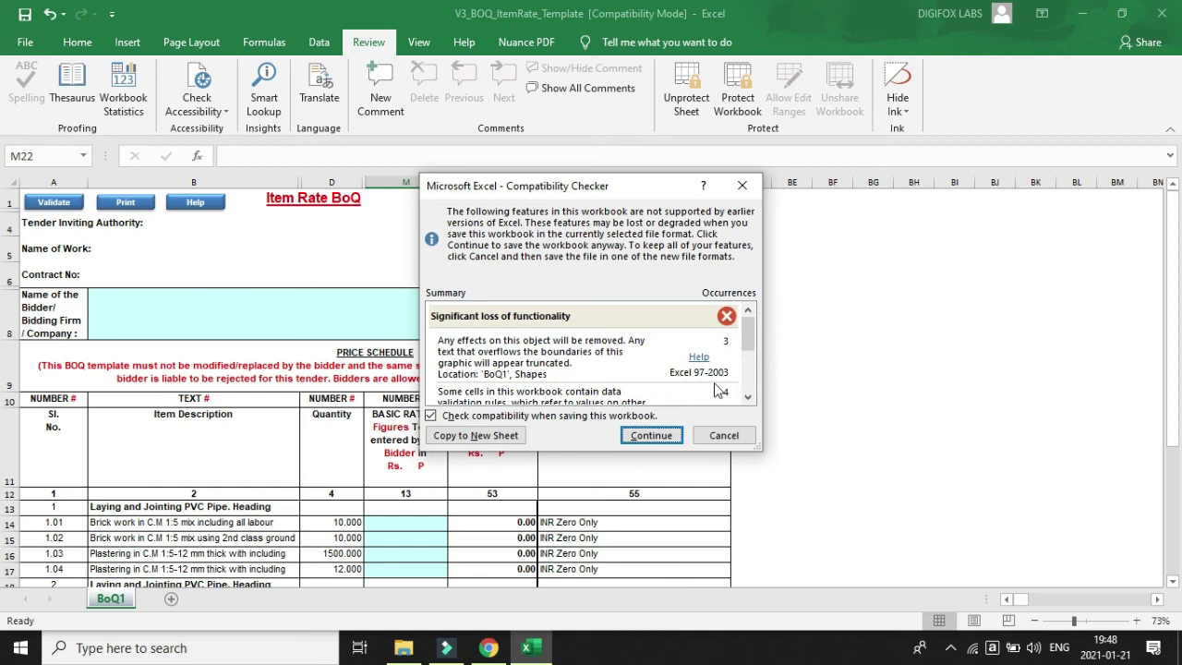
click(649, 436)
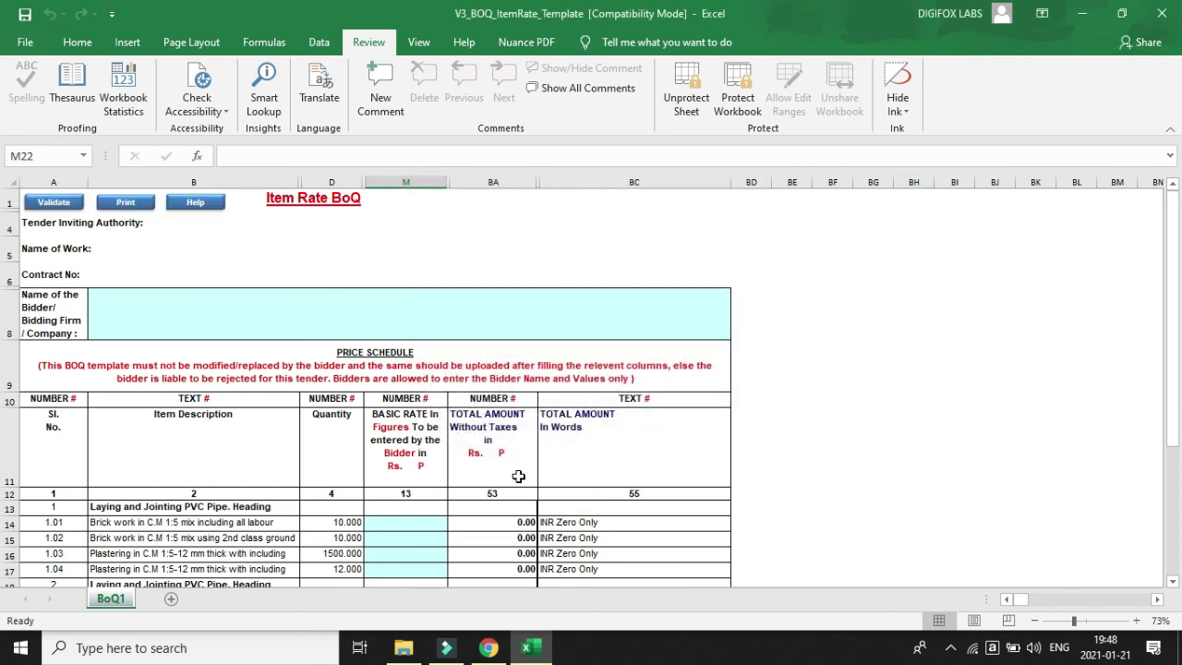
scroll(336, 474, down, 1)
scroll(334, 473, down, 2)
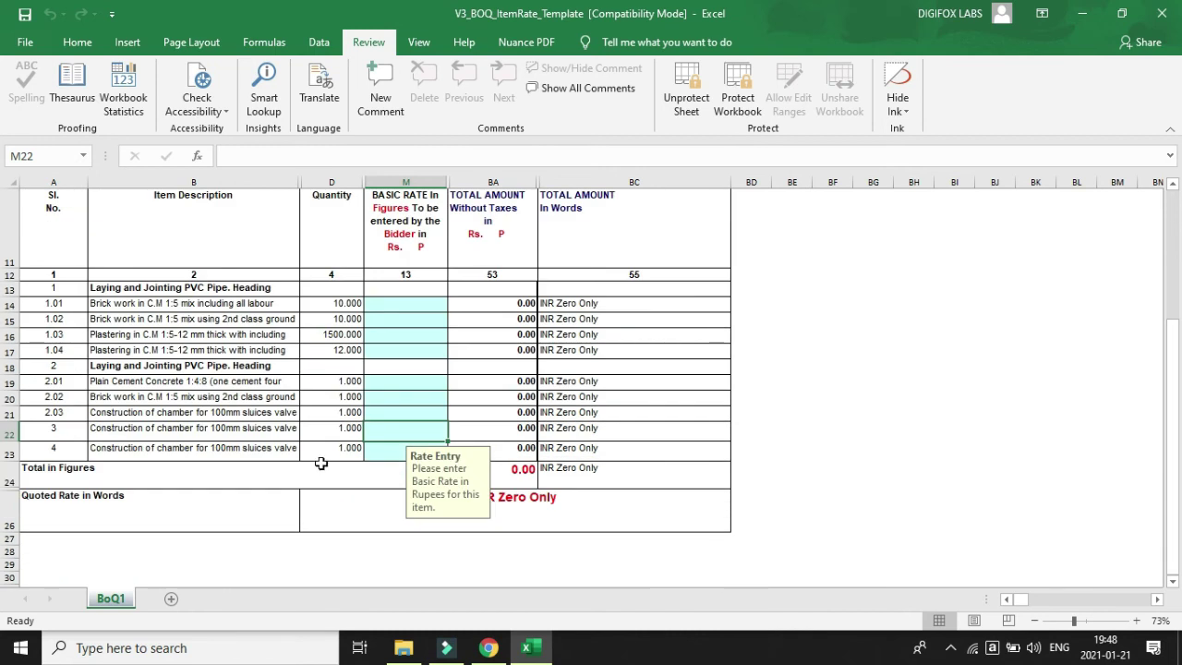
scroll(175, 480, up, 2)
scroll(173, 519, down, 2)
scroll(253, 485, up, 3)
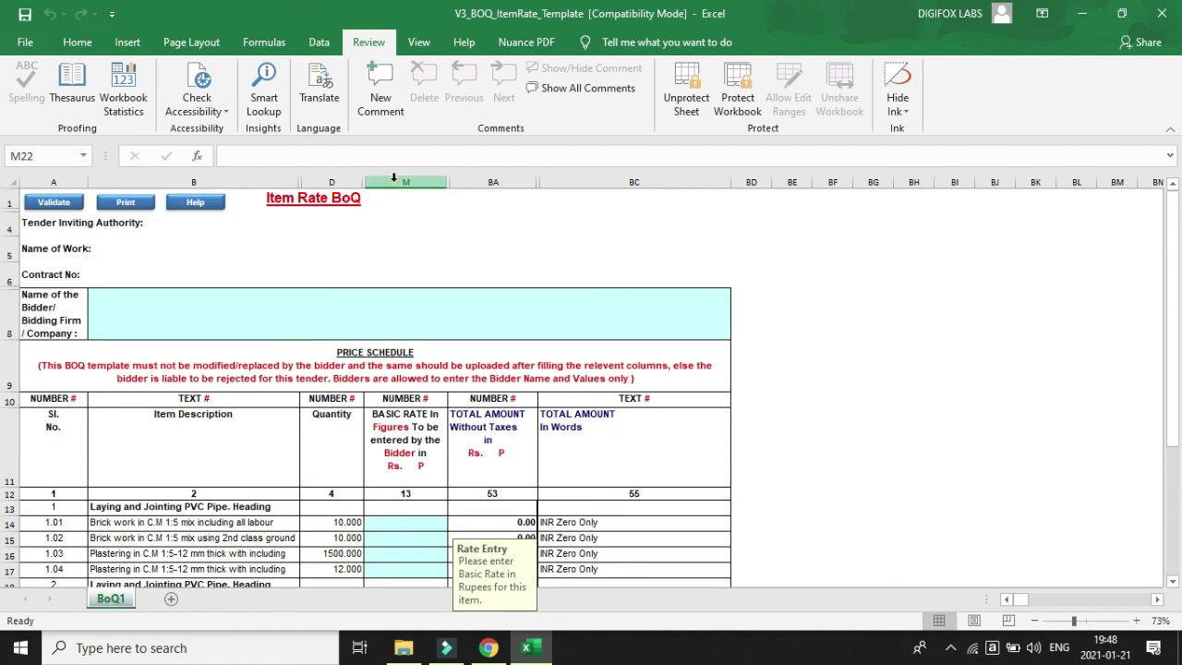